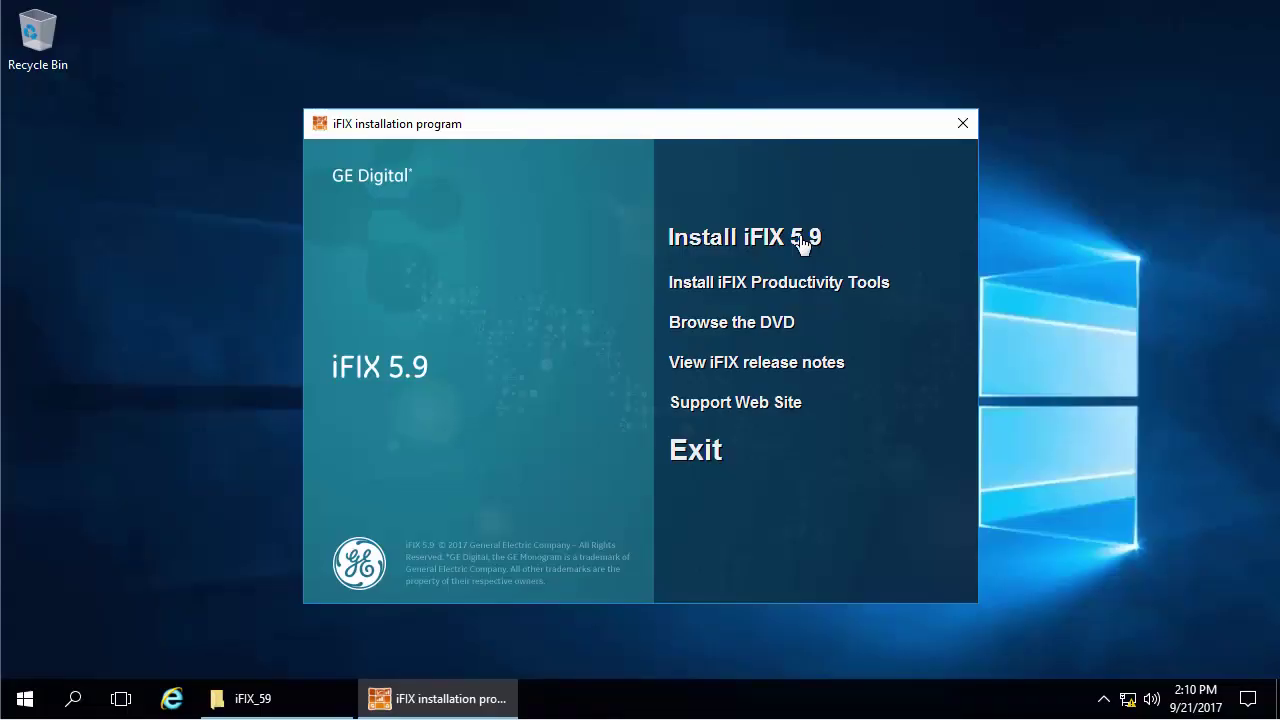
Launch the iFIX 5.9 installer, confirm it, and dismiss the remote admin notice and welcome page
left_click(809, 246)
left_click(716, 413)
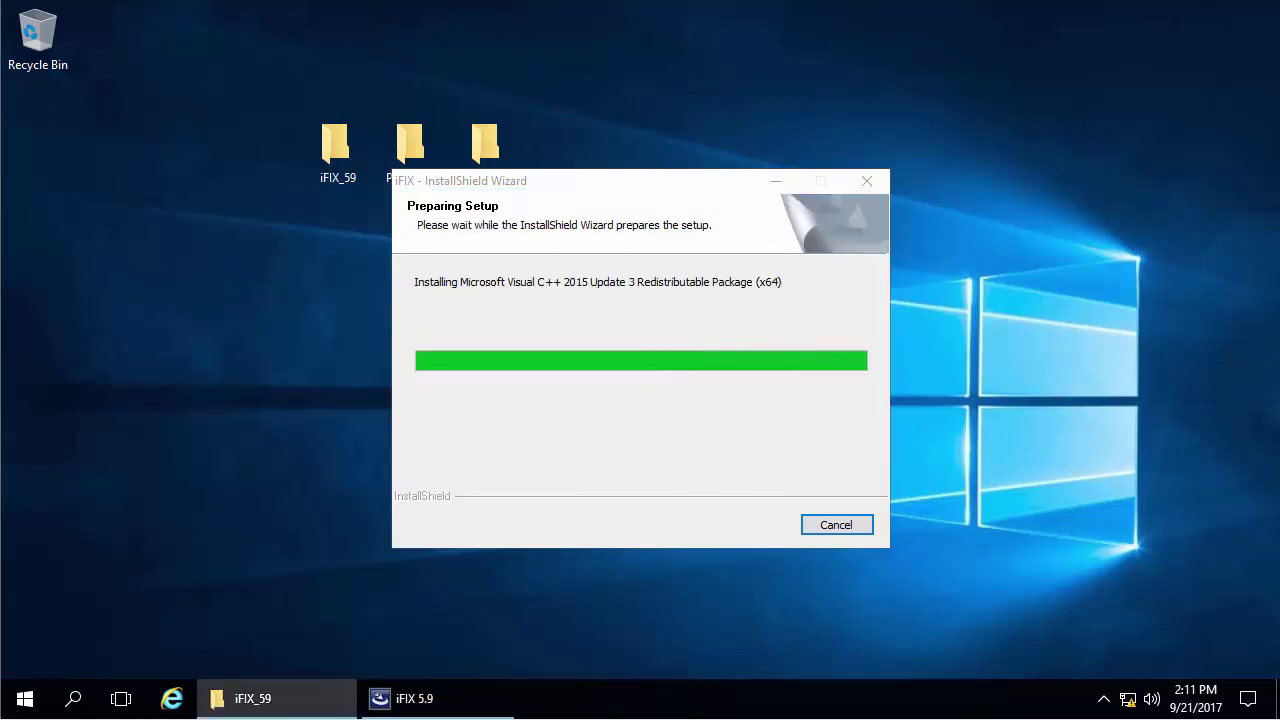
left_click(838, 425)
left_click(754, 527)
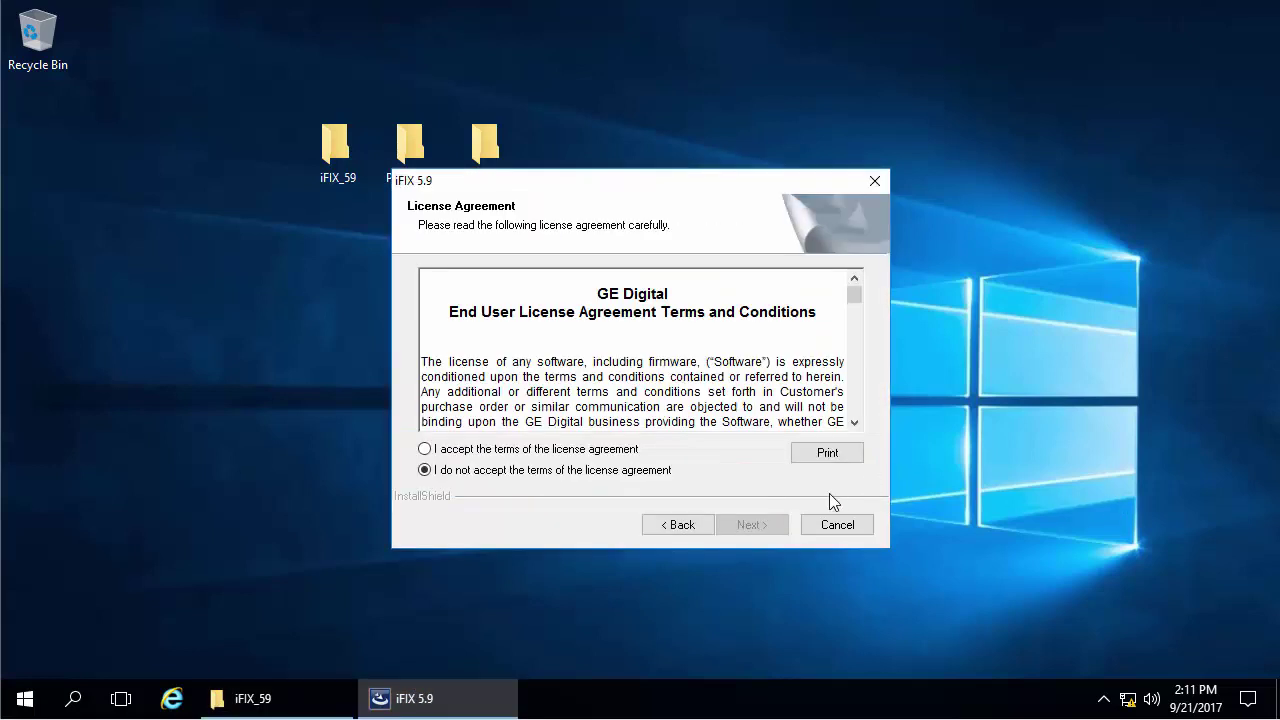
Accept the license, choose the Complete setup type, and begin installing to the default destination
left_click(606, 452)
left_click(760, 528)
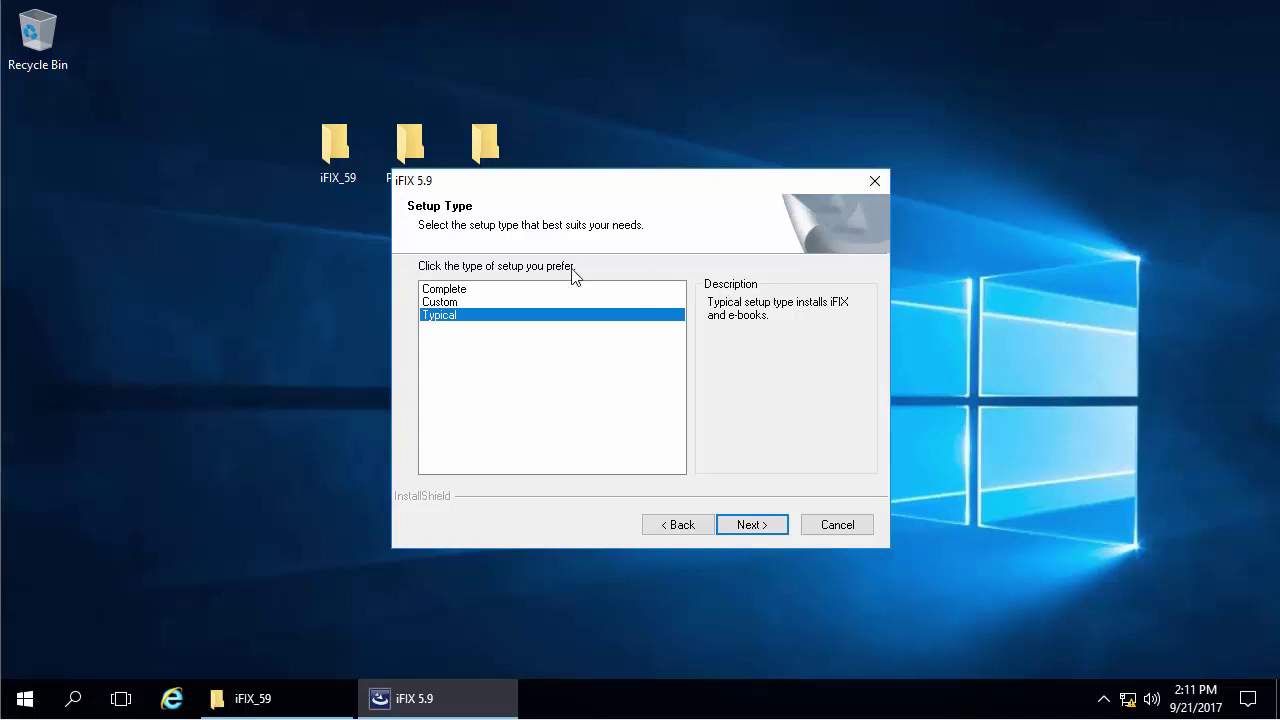
left_click(455, 290)
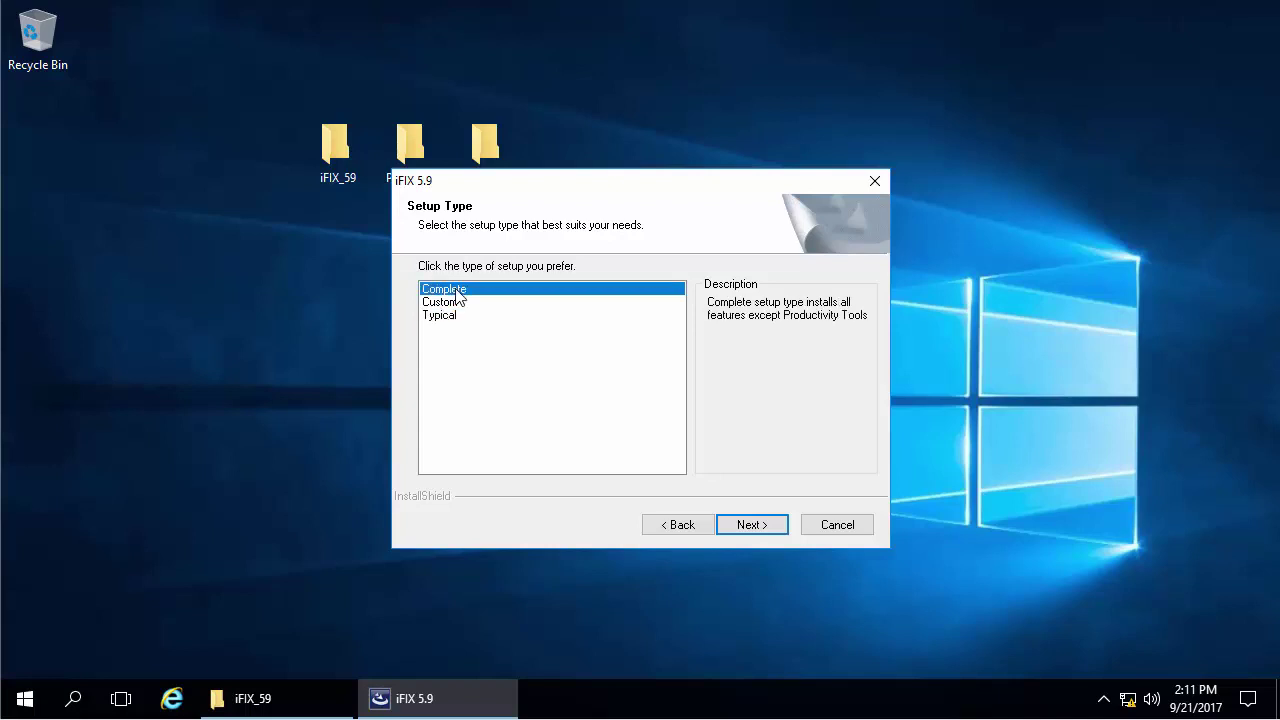
left_click(755, 530)
left_click(782, 520)
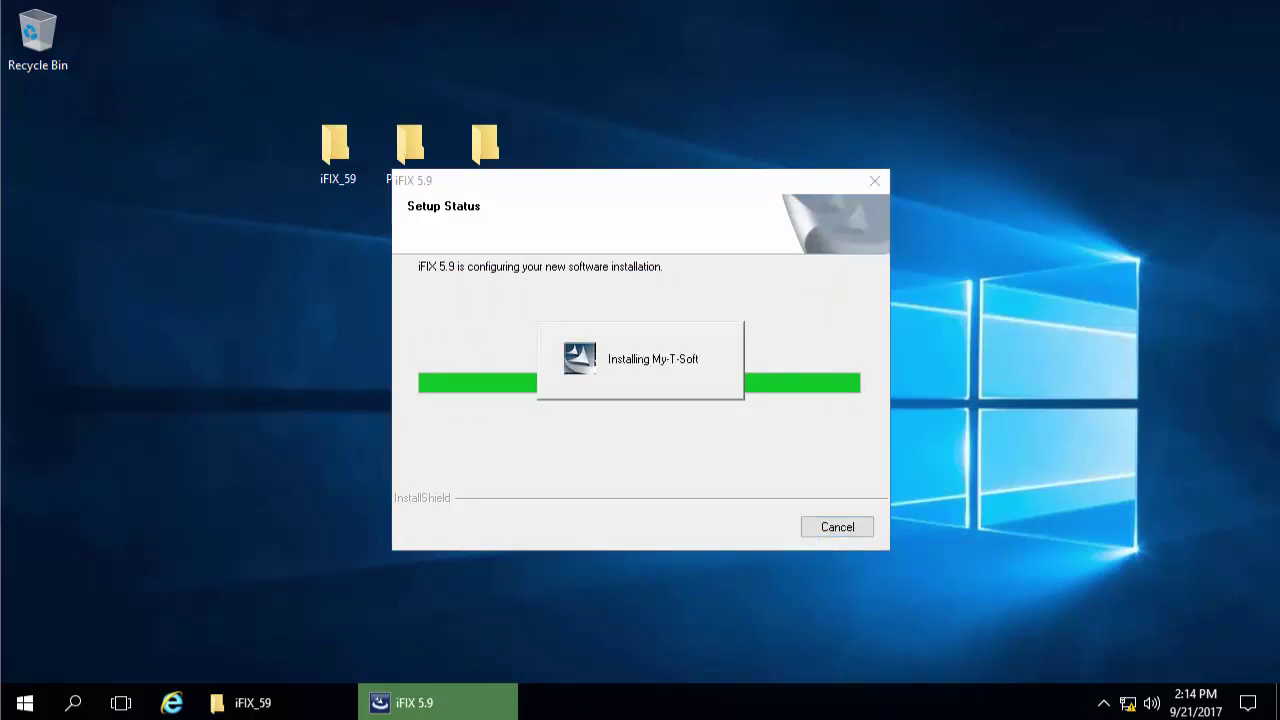
Configure node FIX as a SCADA node with Stand Alone connectivity and confirm
left_click(532, 330)
left_click(690, 398)
left_click(639, 439)
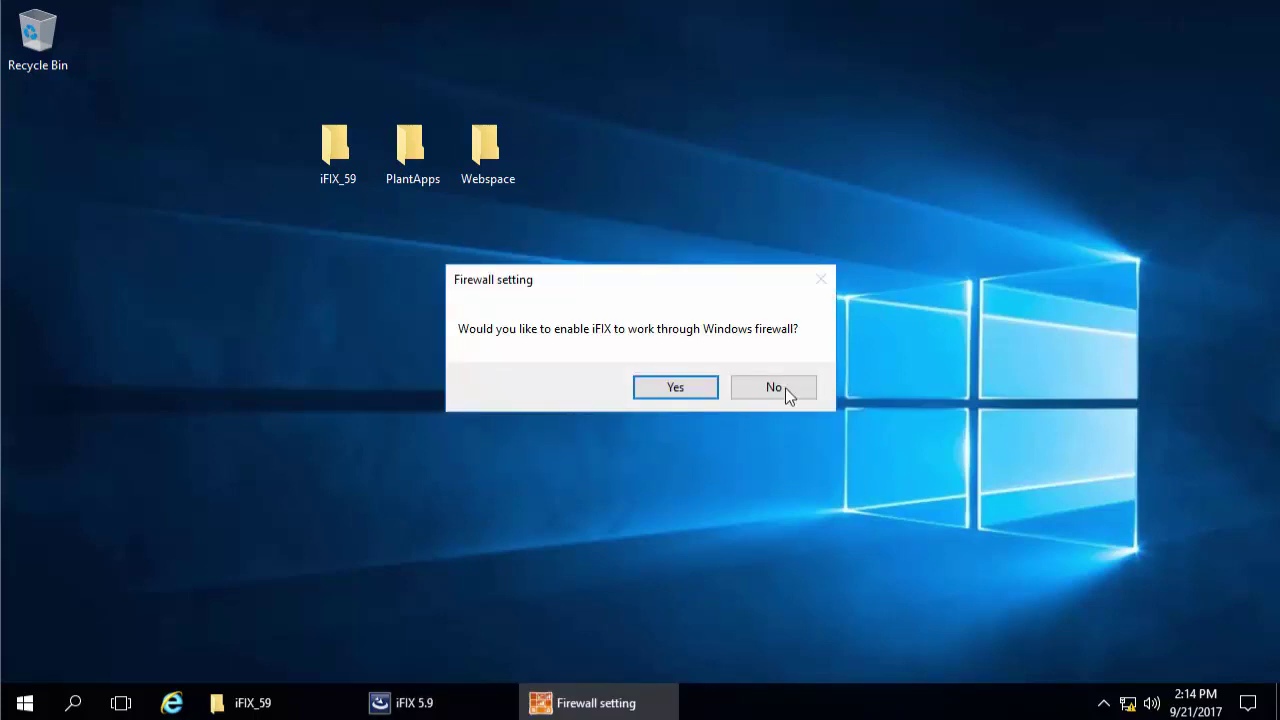
Allow iFIX through the Windows firewall and install the VBA update KB974945
left_click(680, 391)
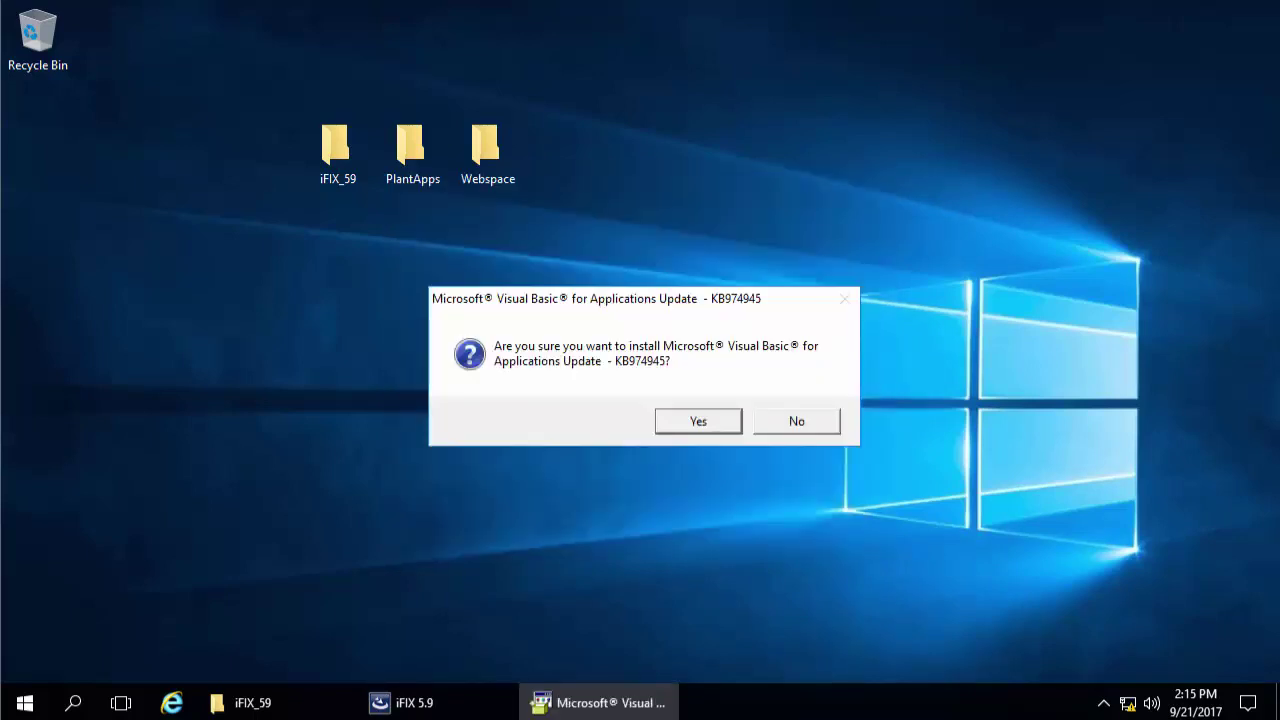
left_click(697, 424)
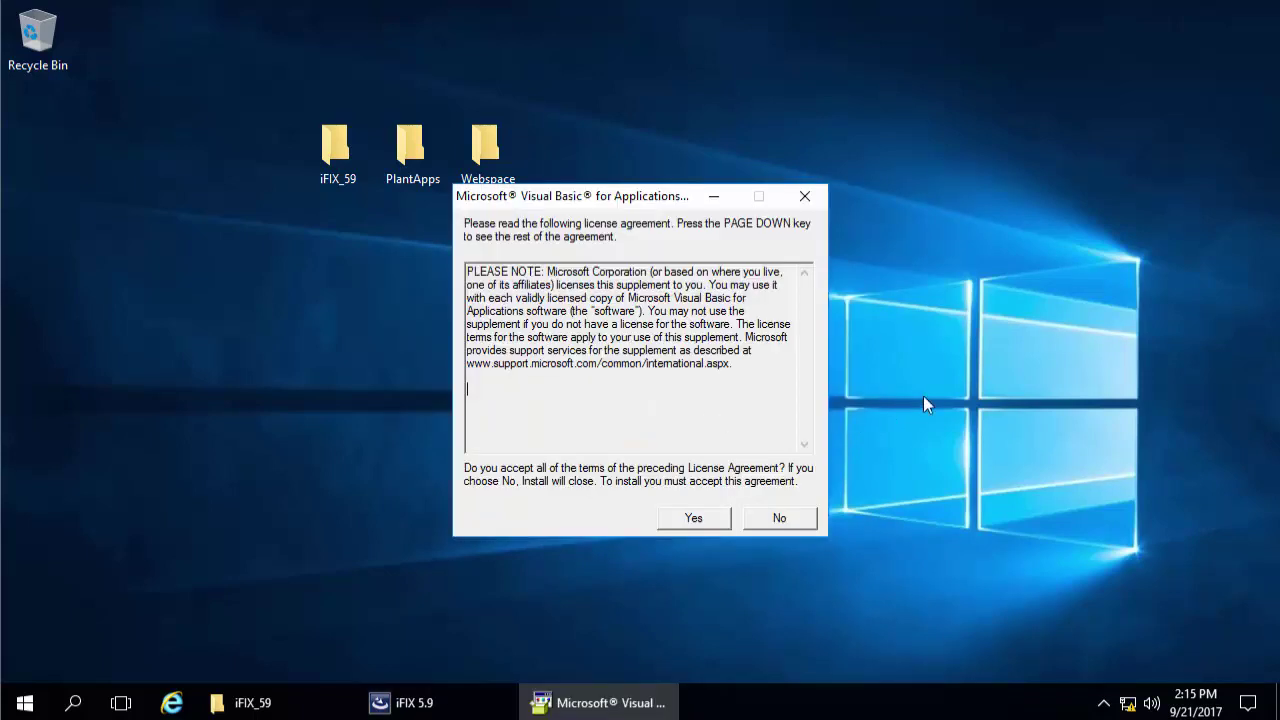
left_click(676, 518)
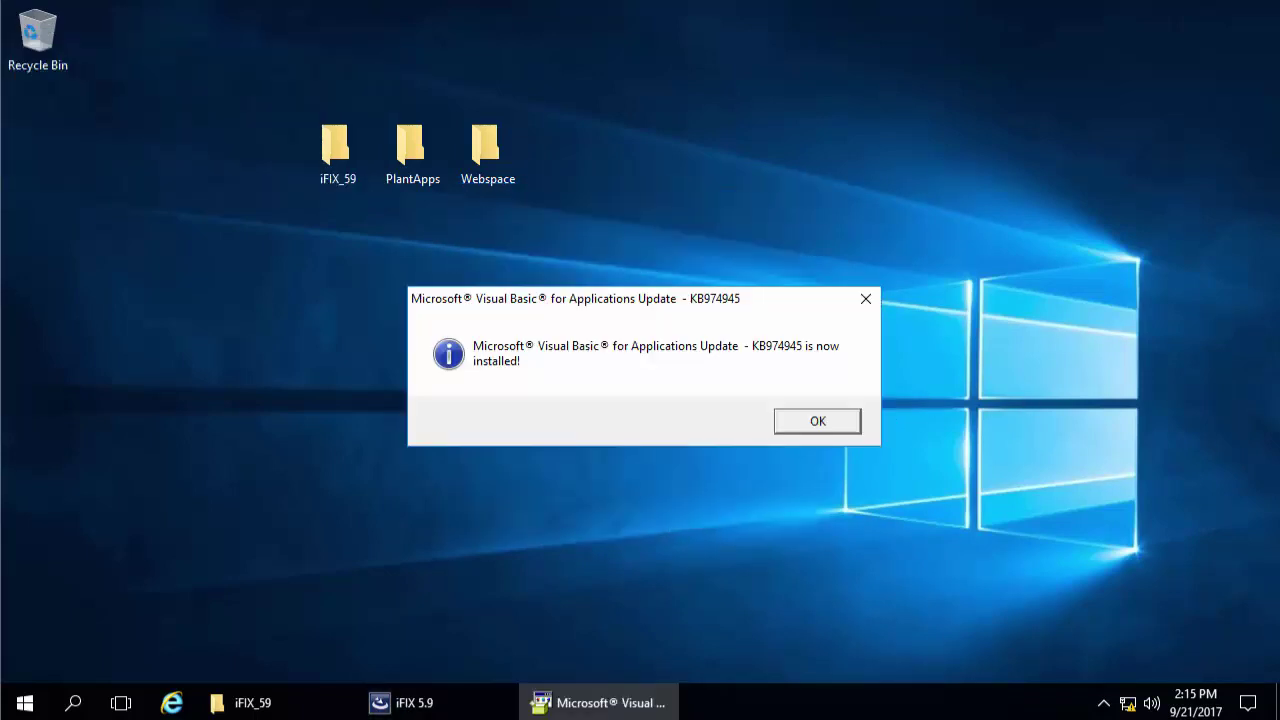
left_click(812, 423)
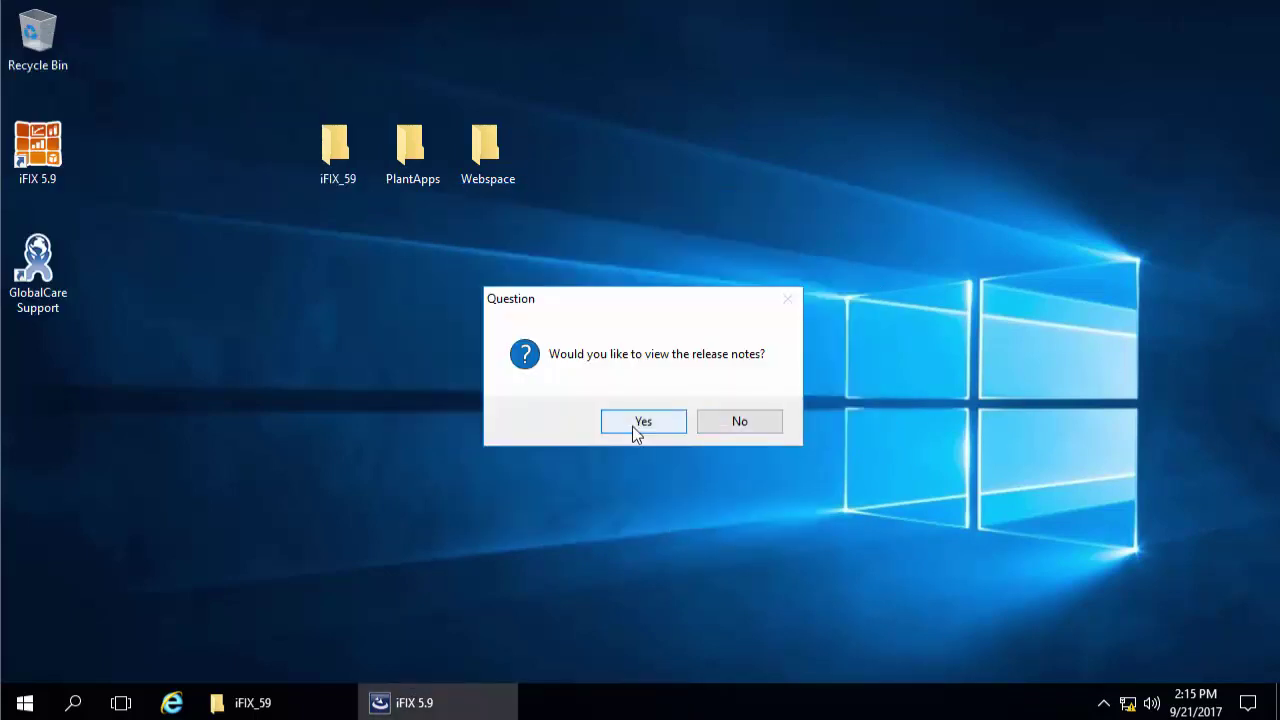
View and close the release notes, then finish setup with an immediate restart
left_click(634, 425)
left_click(795, 25)
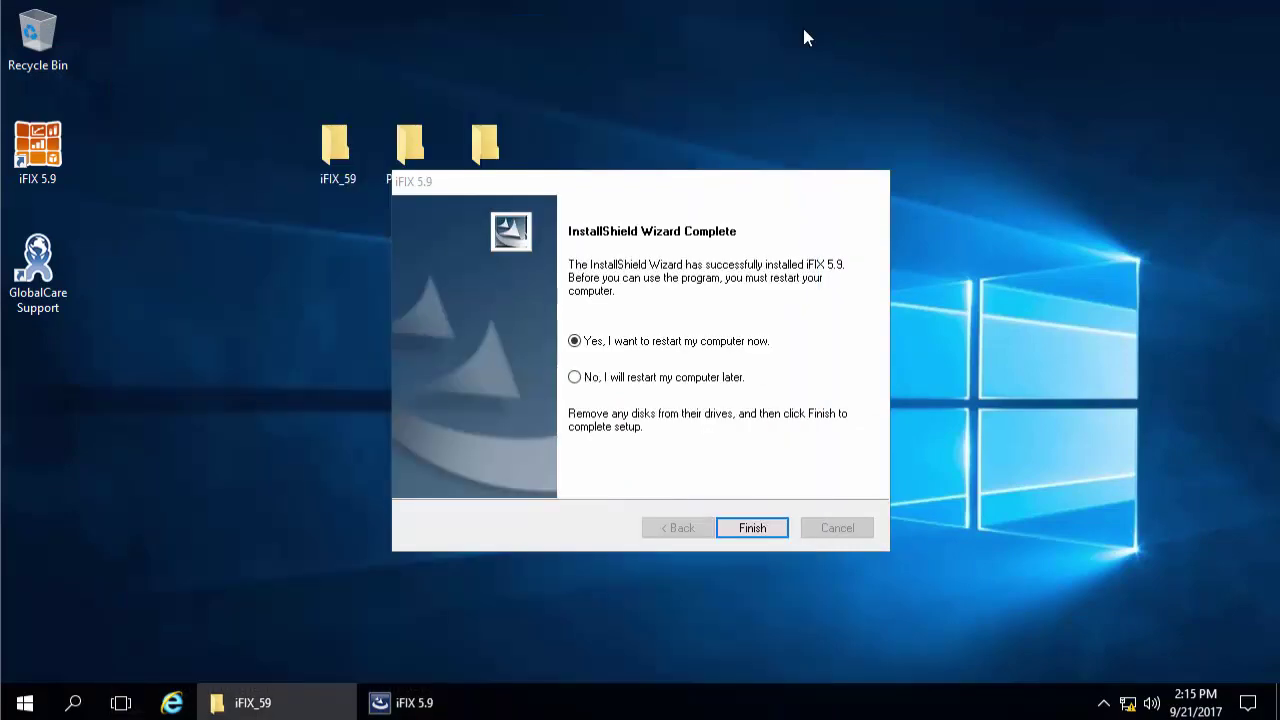
left_click(774, 530)
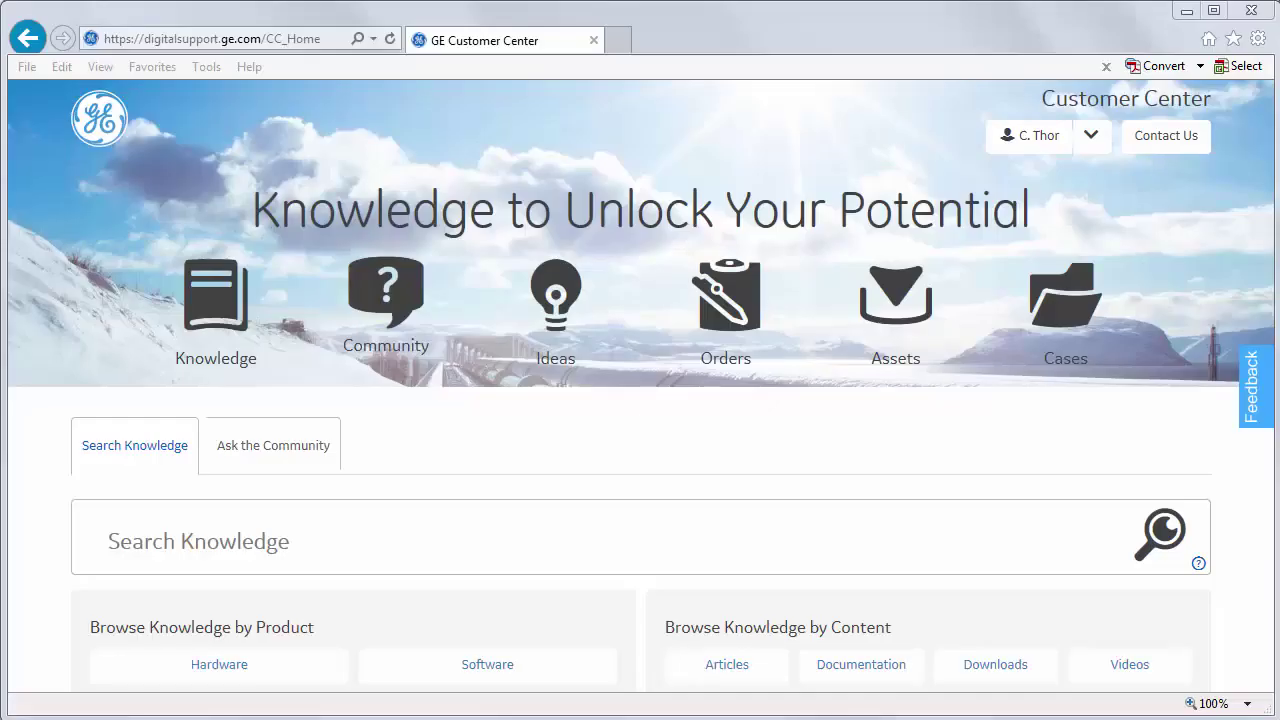
Filter the knowledge base to Software > HMI/SCADA > iFIX, version iFIX 5.9
left_click(490, 663)
left_click(300, 632)
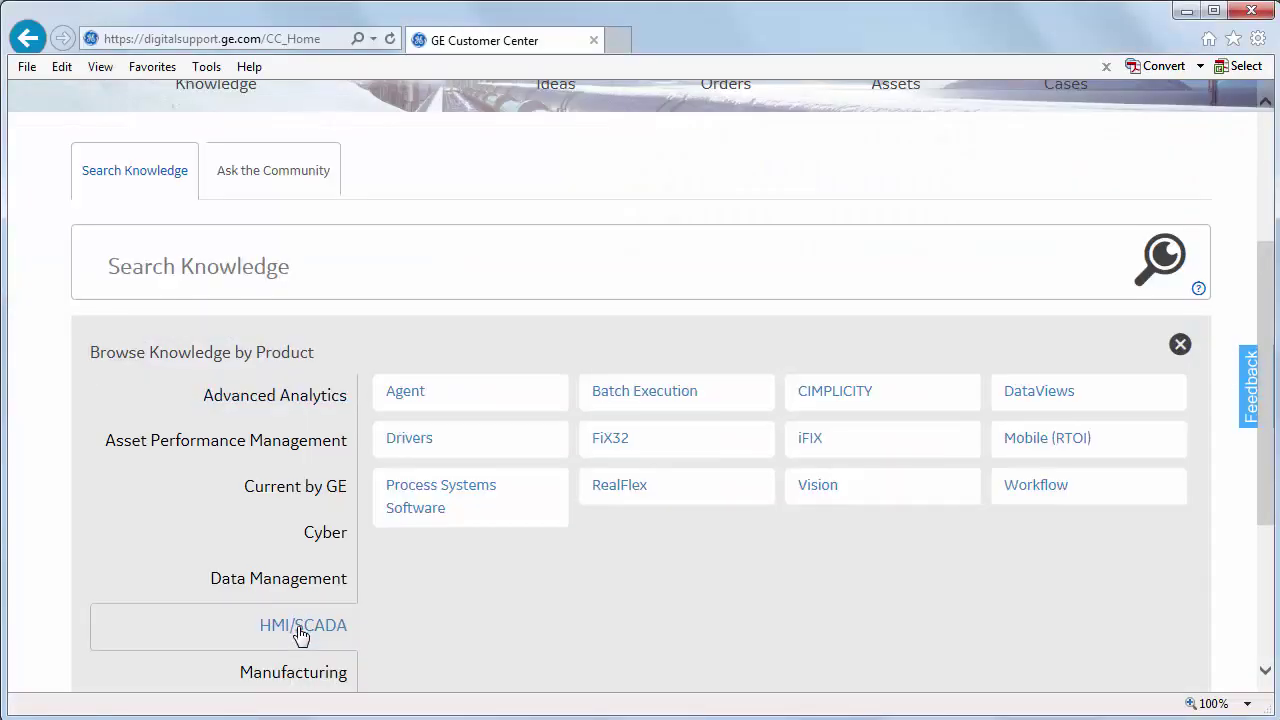
left_click(828, 450)
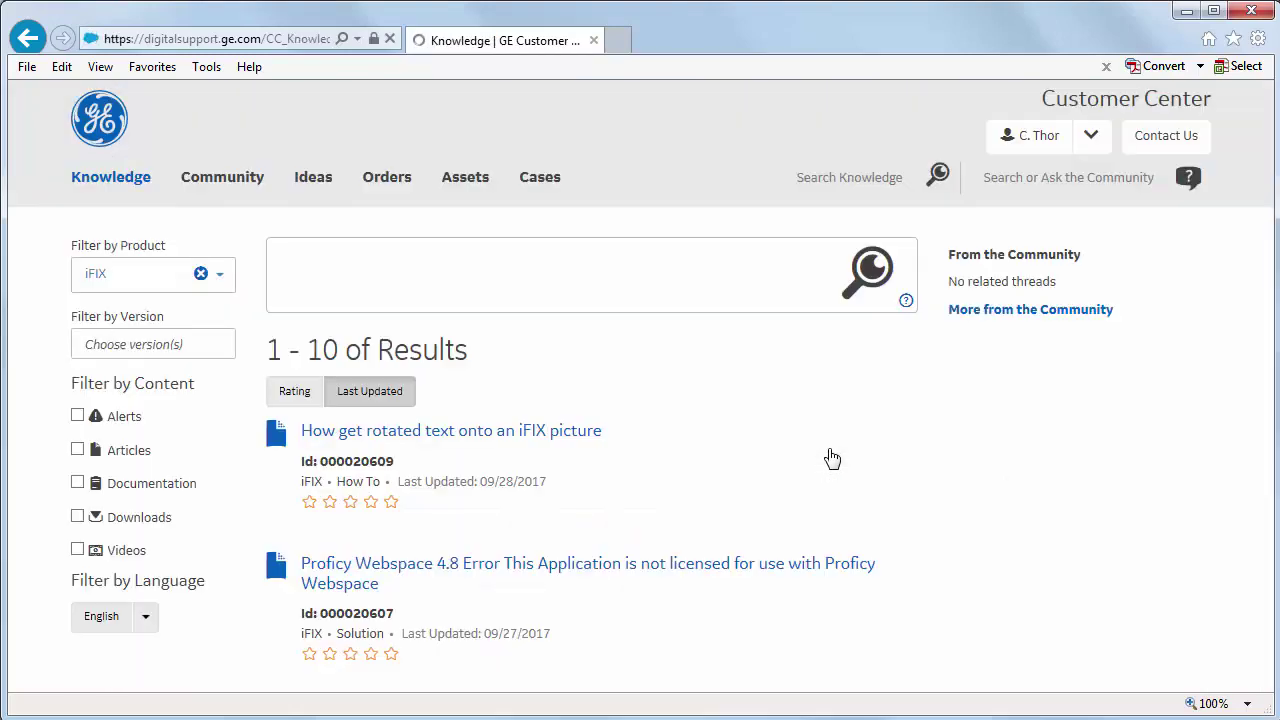
left_click(130, 348)
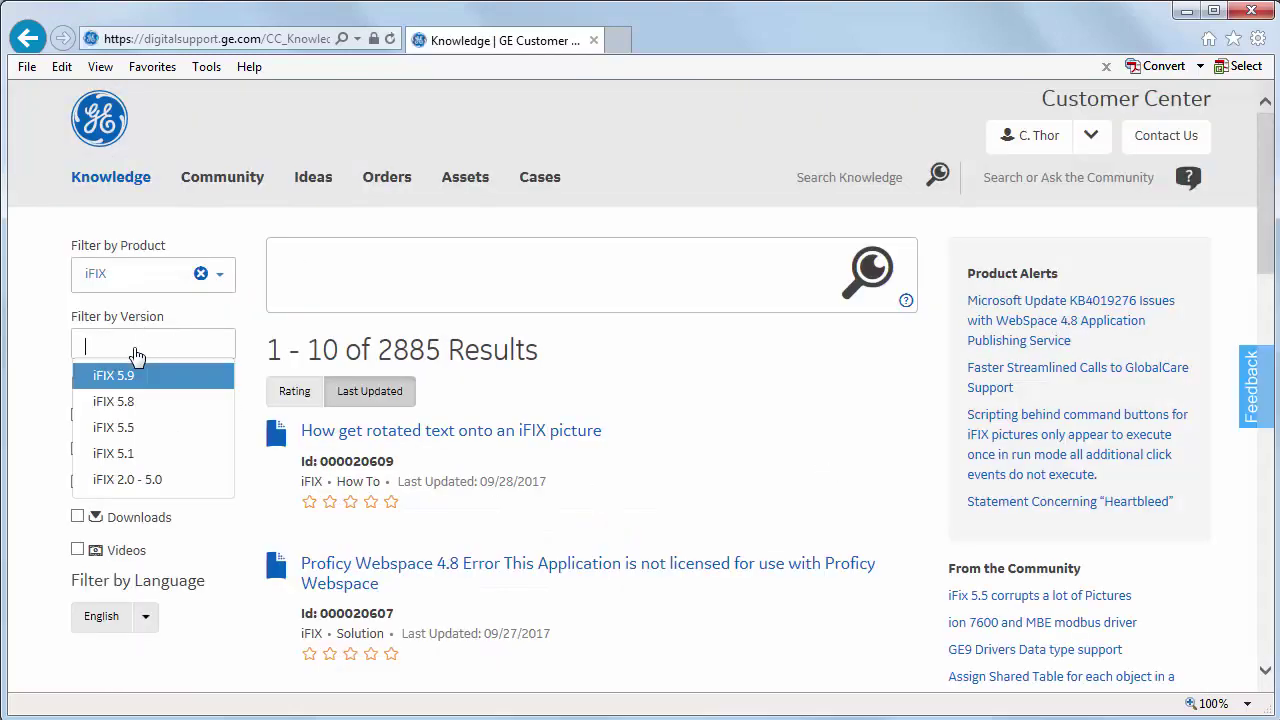
left_click(143, 377)
Limit the results to Downloads of type SIMs, giving 14 results
left_click(138, 528)
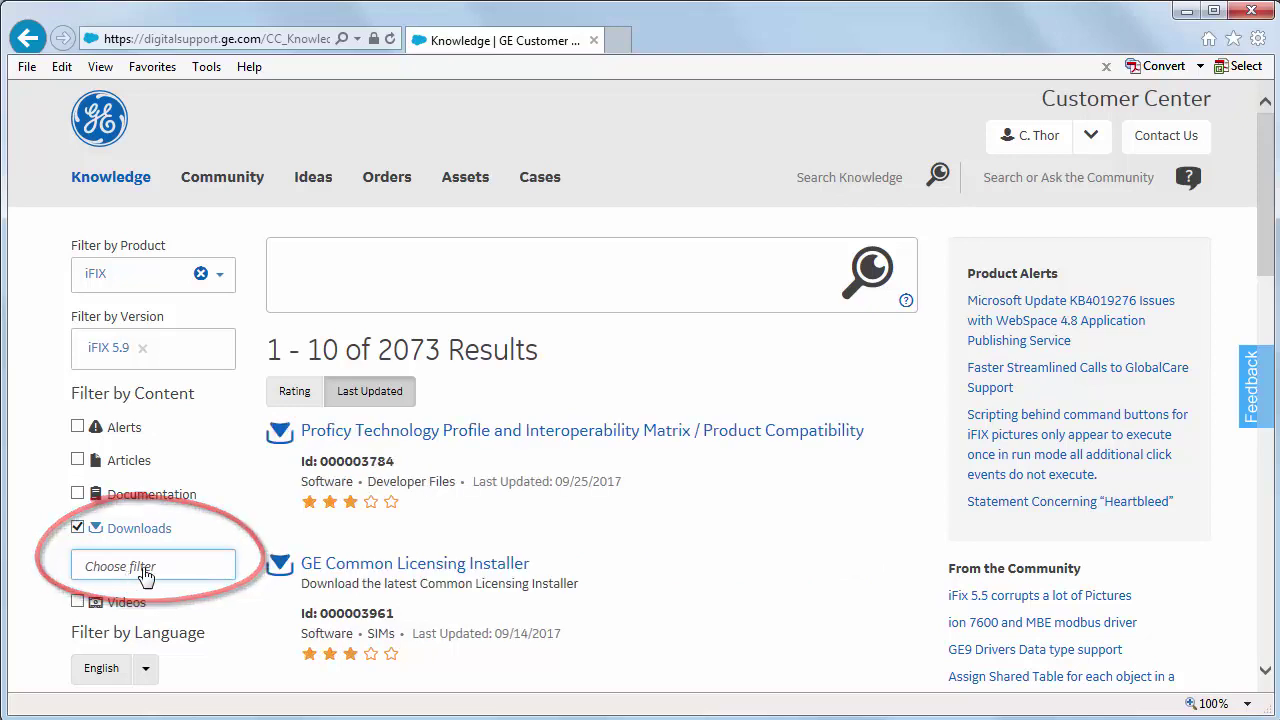
left_click(130, 576)
left_click(160, 625)
left_click(186, 572)
left_click(192, 578)
left_click(143, 647)
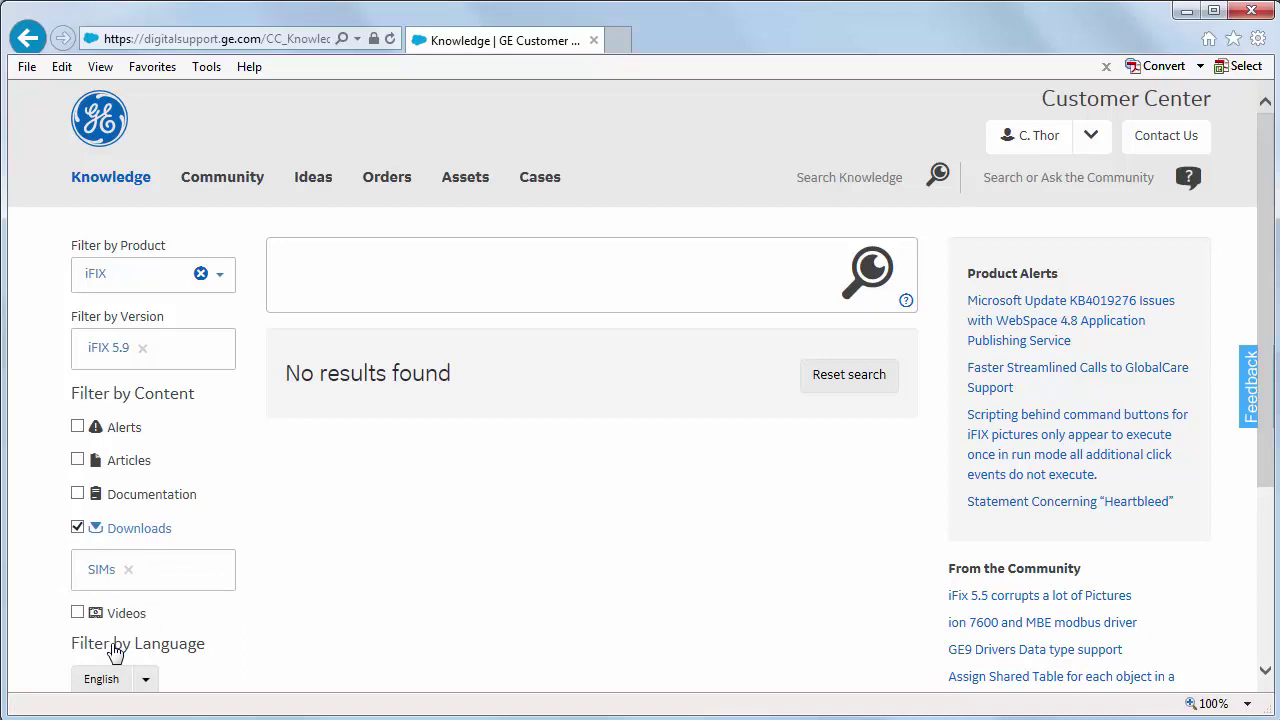
scroll(817, 450, "down", 8)
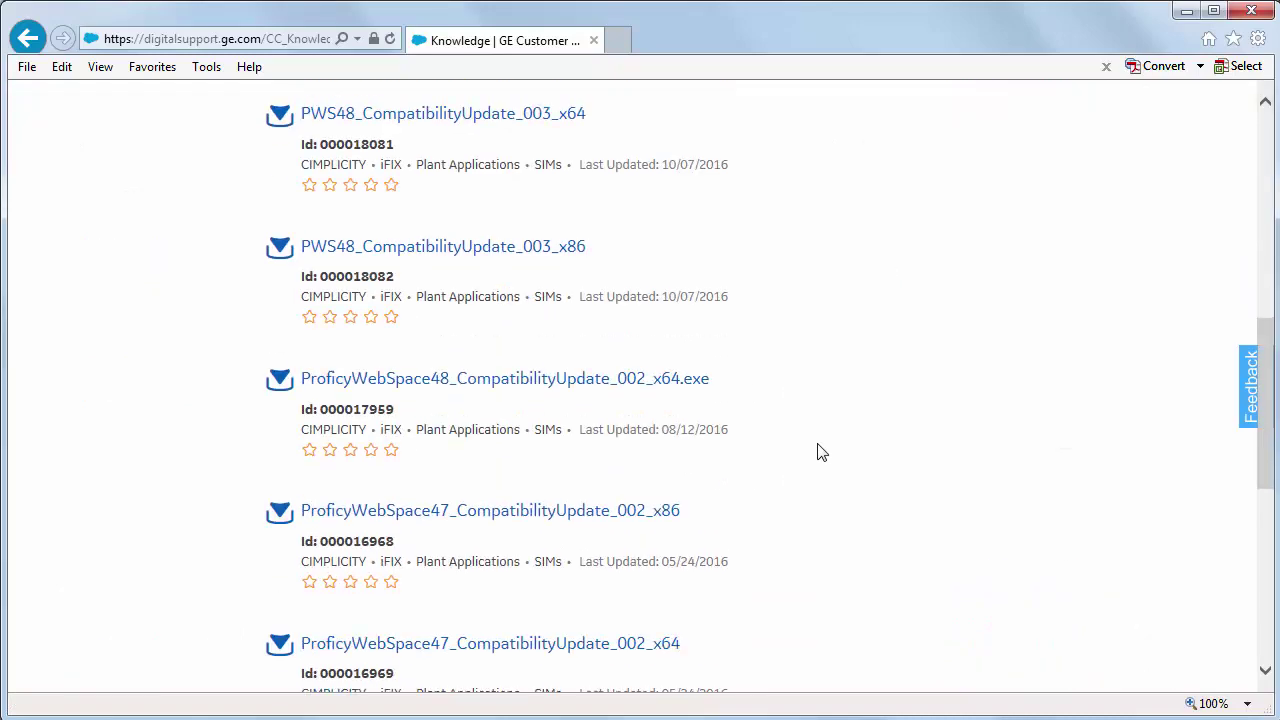
scroll(817, 452, "down", 3)
scroll(817, 452, "up", 10)
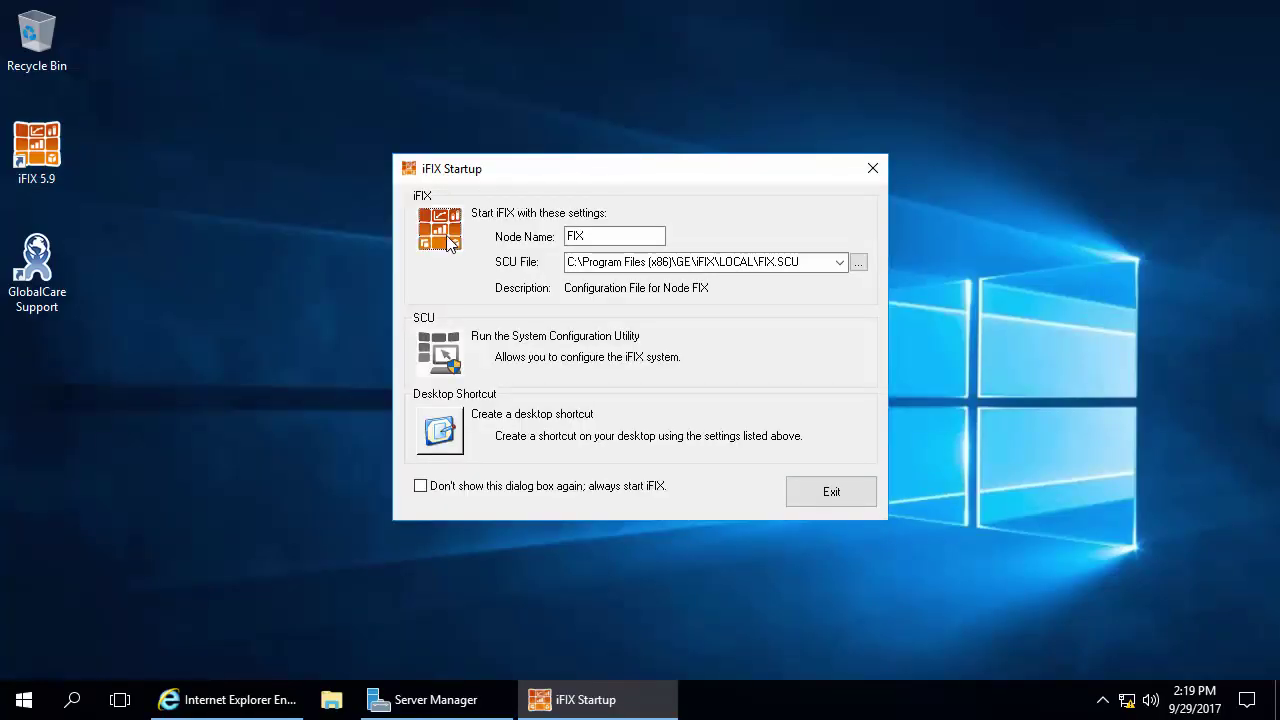
Start node FIX in demo mode without a license key, then show WorkSpace's Applications tools
left_click(447, 243)
left_click(623, 364)
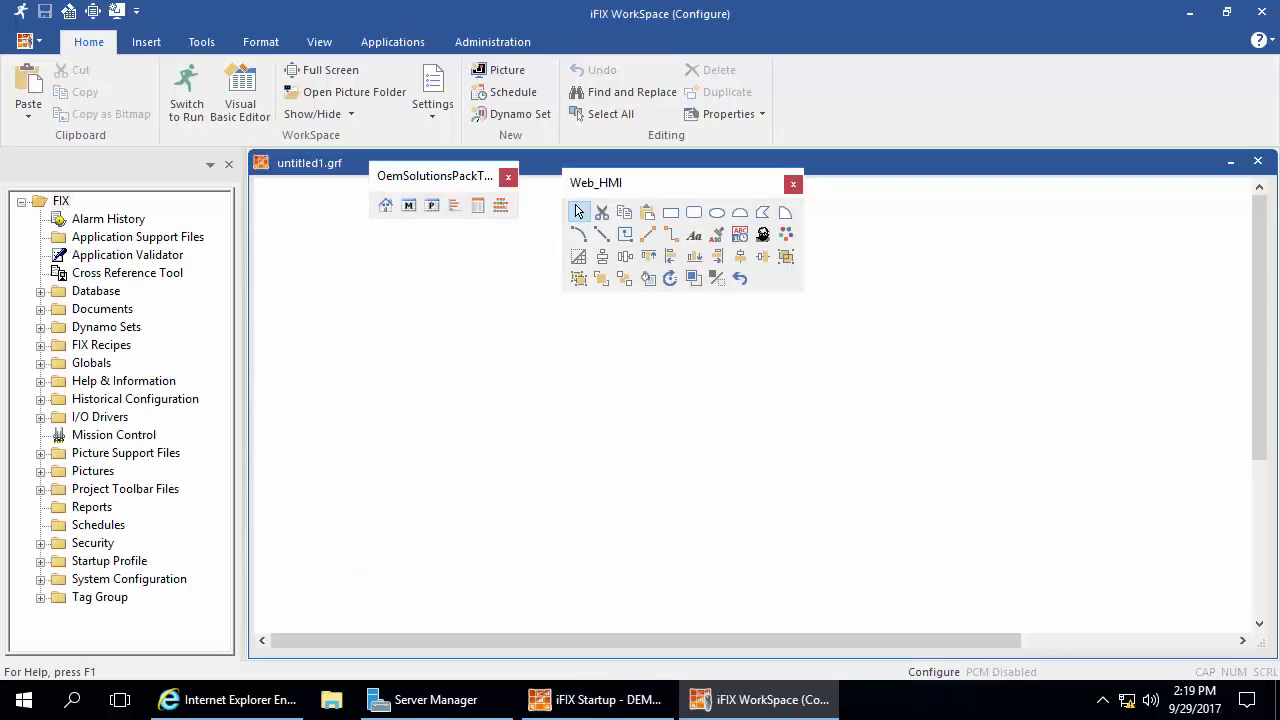
left_click(392, 42)
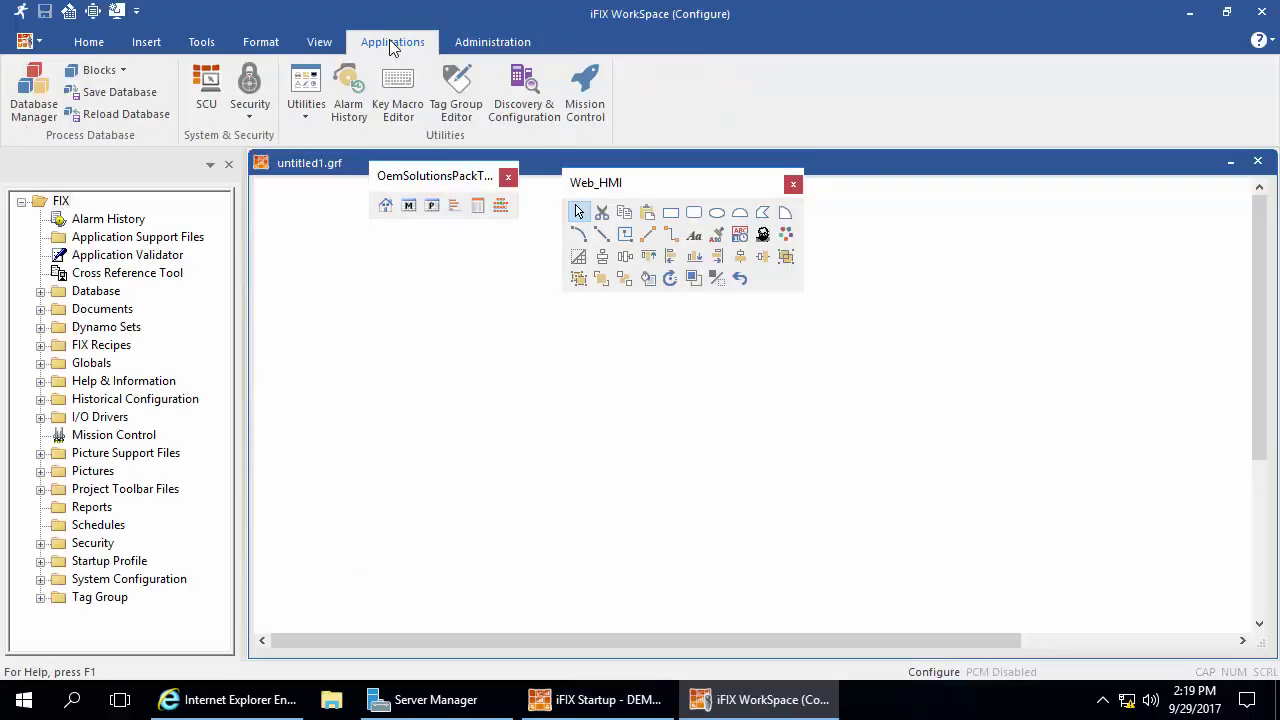
Open Security Configuration, dismiss the default accounts warning, and edit the GUEST user account
left_click(250, 108)
left_click(264, 146)
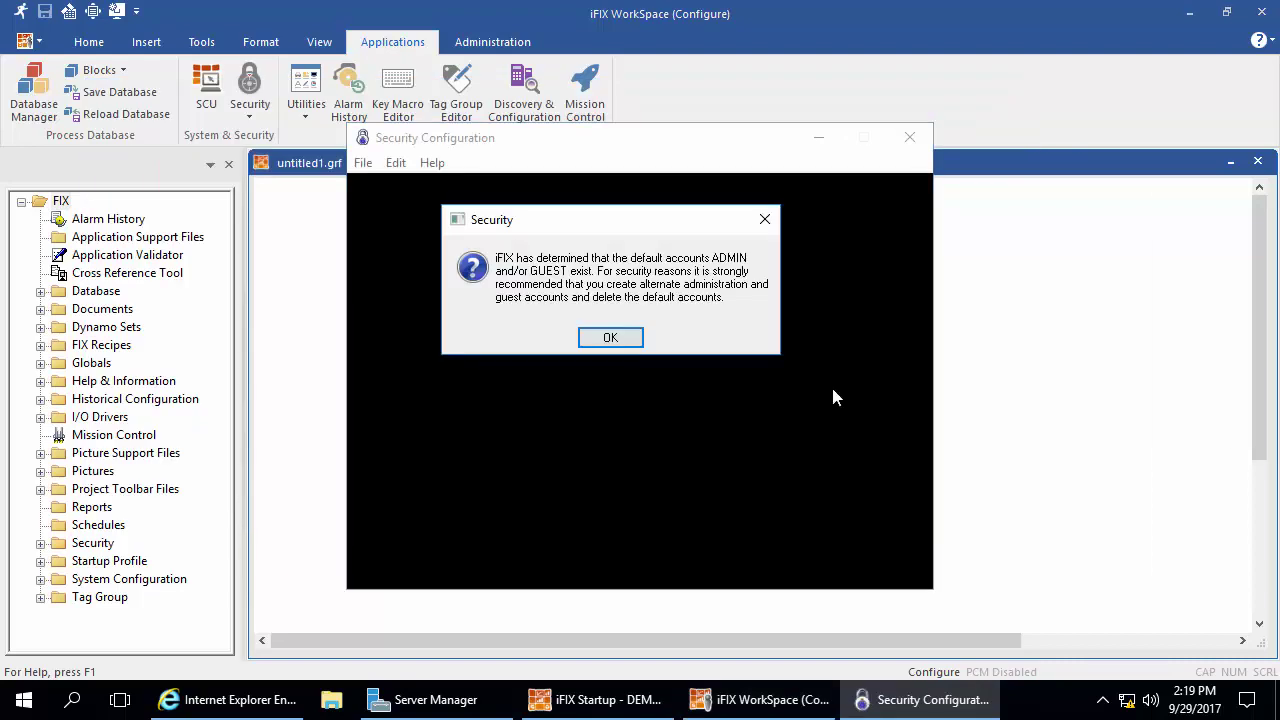
left_click(610, 339)
left_click(547, 568)
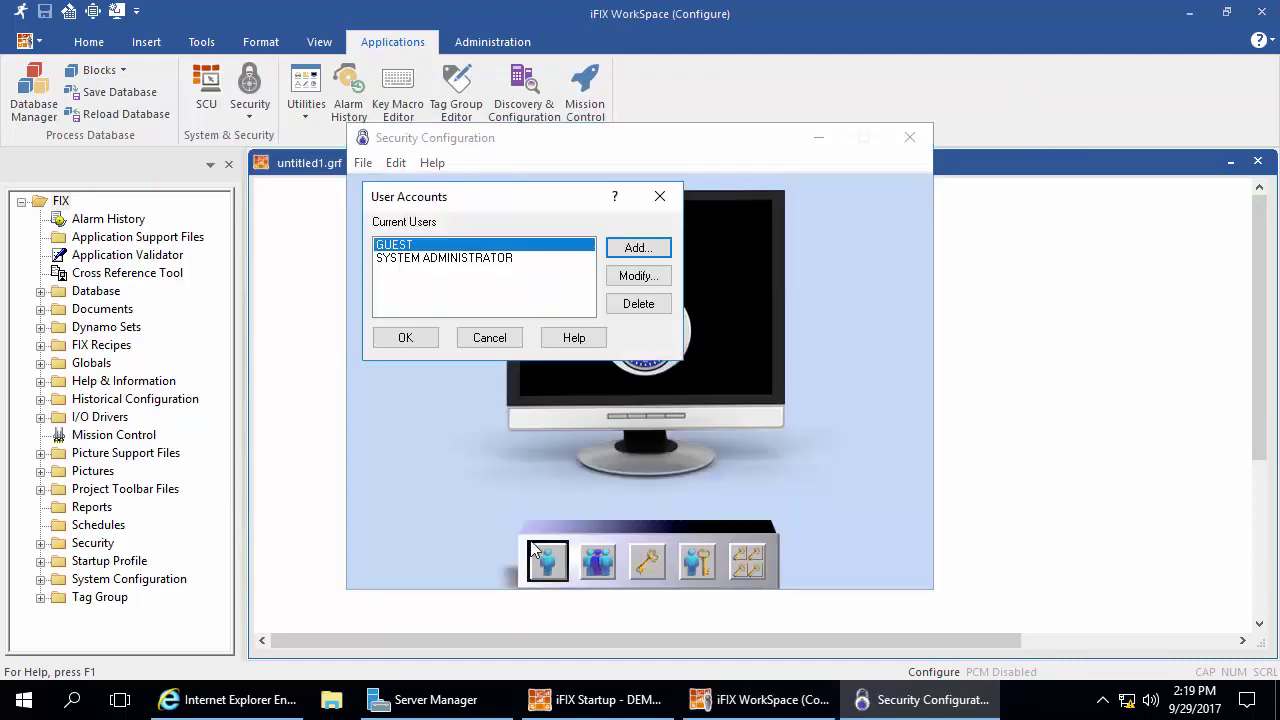
left_click(634, 275)
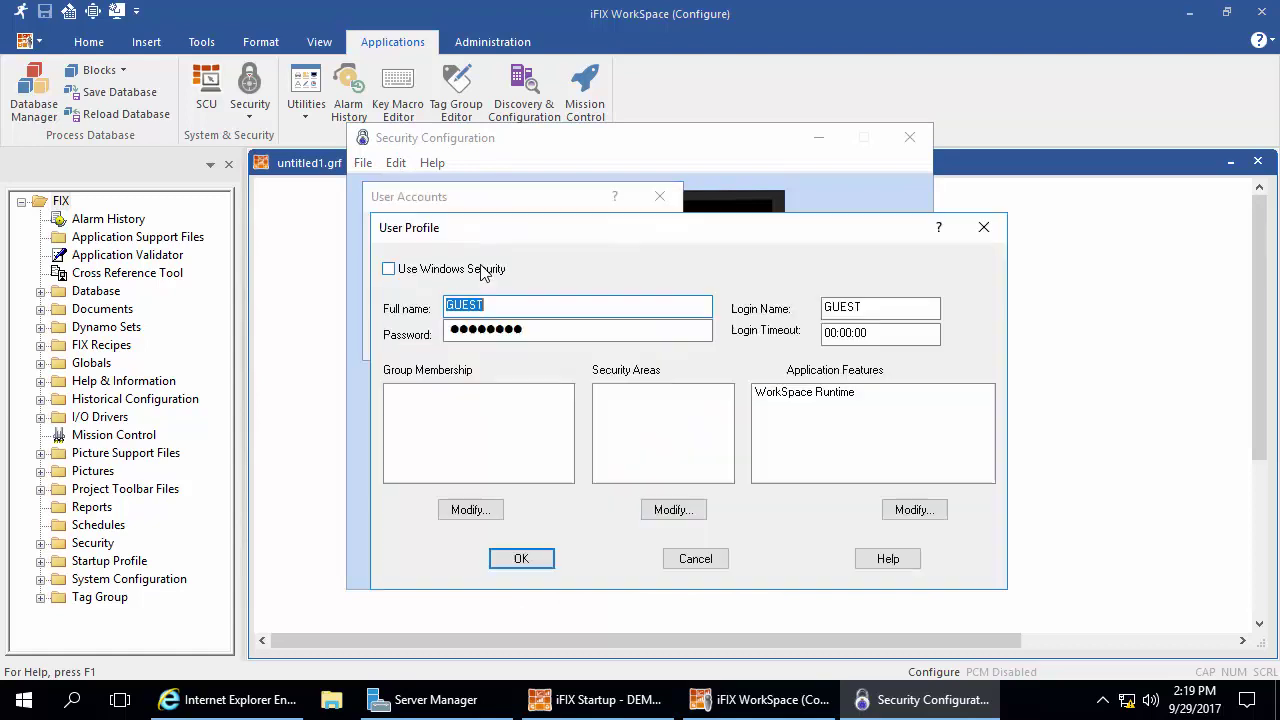
Change the GUEST full name to Operator, enter a new password, and save
left_click_drag(489, 309, 318, 308)
type("Operate")
type("d")
key("BackSpace")
key("BackSpace")
type("or")
left_click_drag(580, 331, 396, 334)
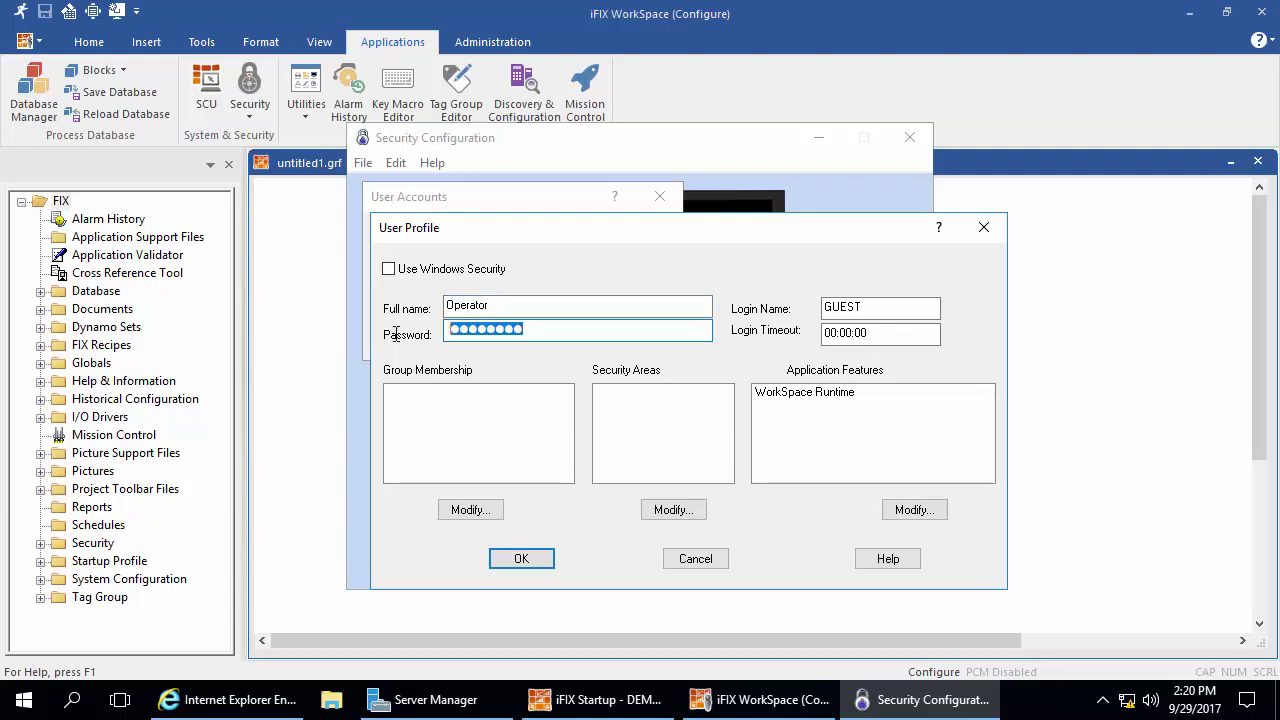
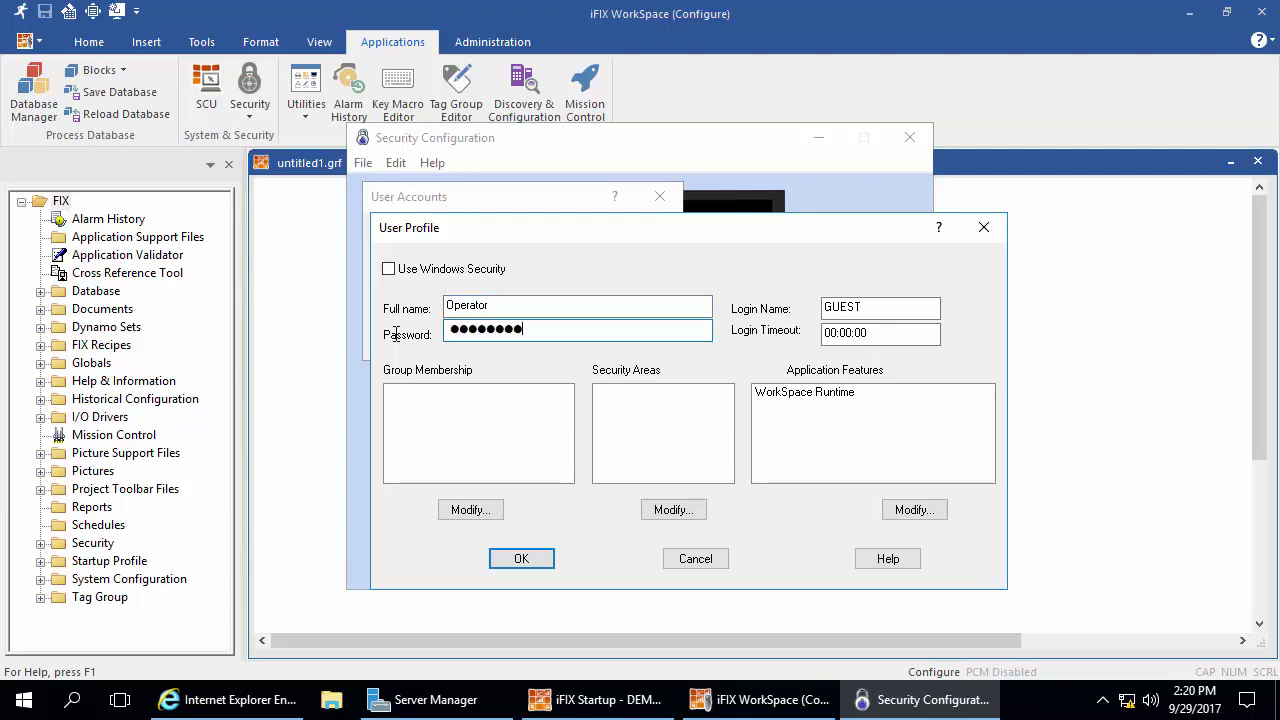
left_click(496, 561)
Rename SYSTEM ADMINISTRATOR to HGADMINISTRATOR with a new password and save the profile
left_click(478, 262)
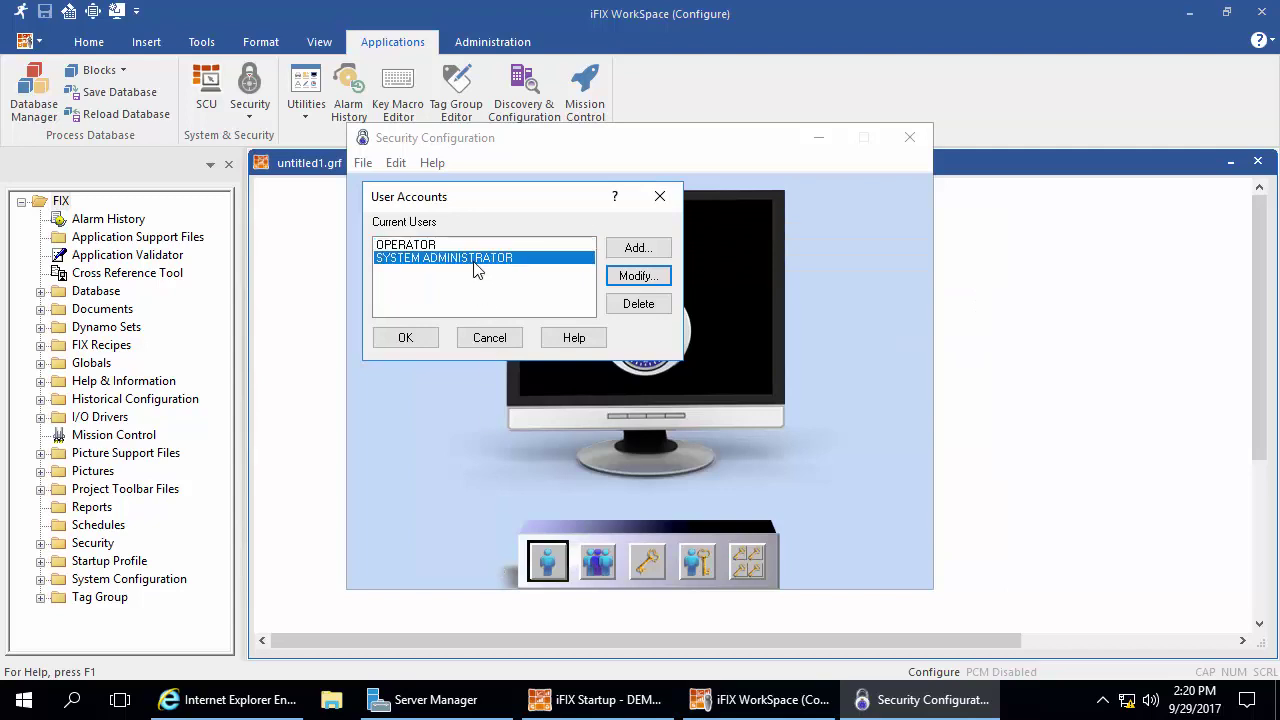
left_click(660, 285)
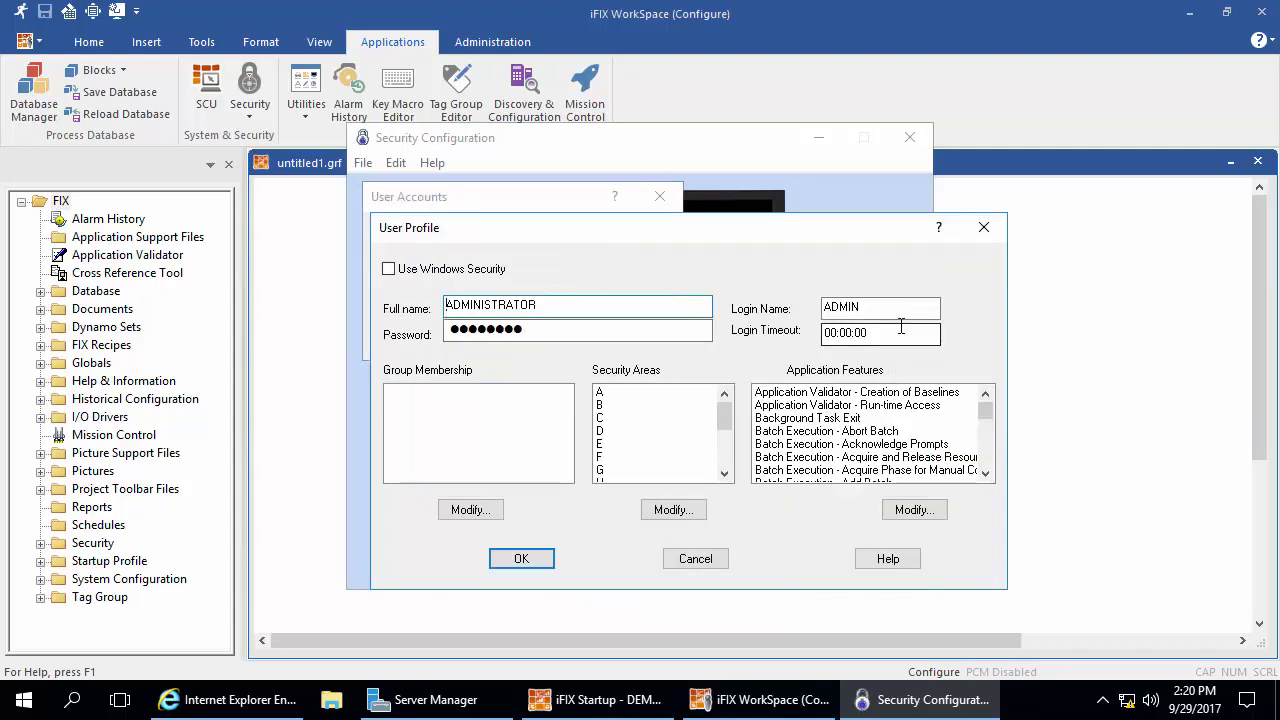
type("HG")
key("Tab")
type("********")
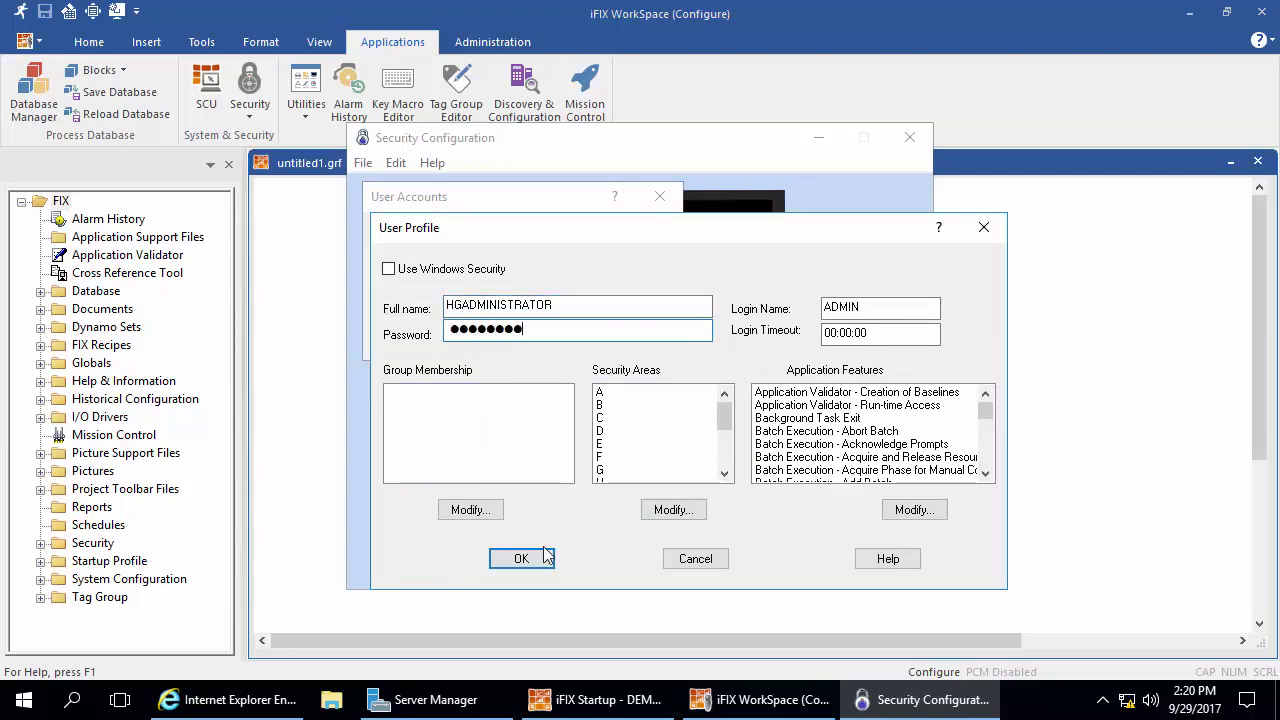
left_click(537, 558)
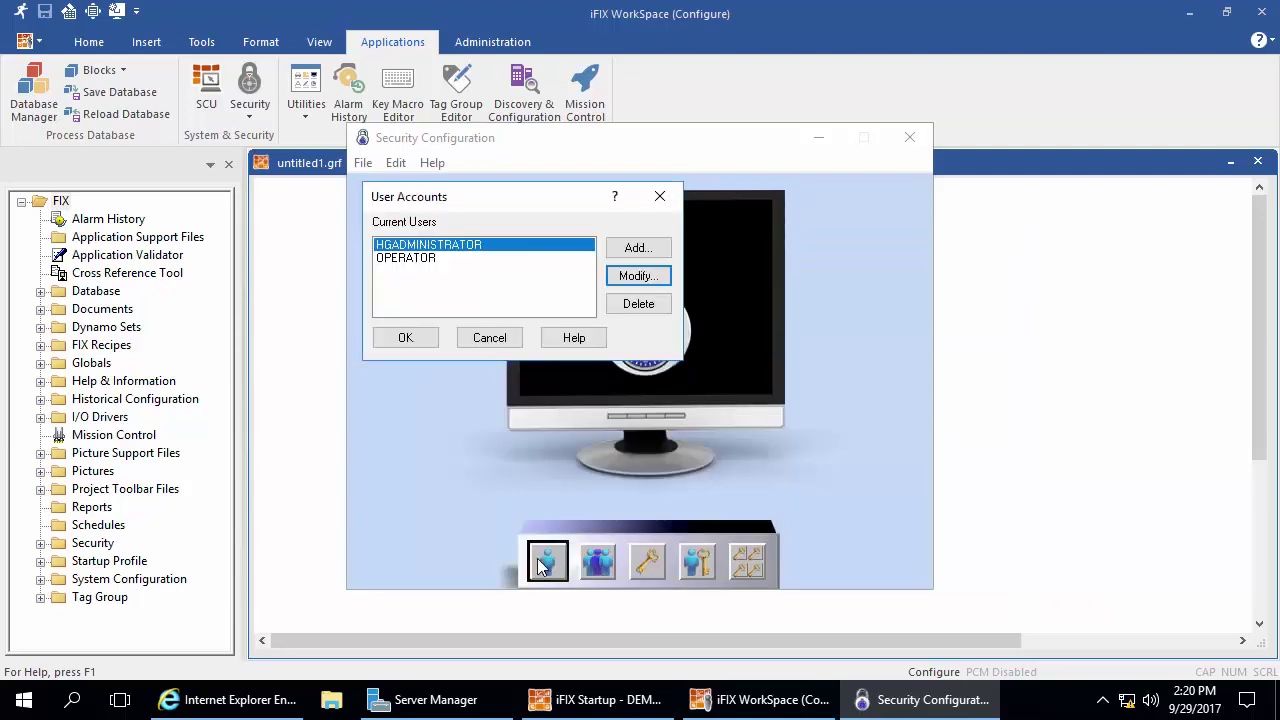
Close the user accounts list and exit the security configuration utility
left_click(405, 338)
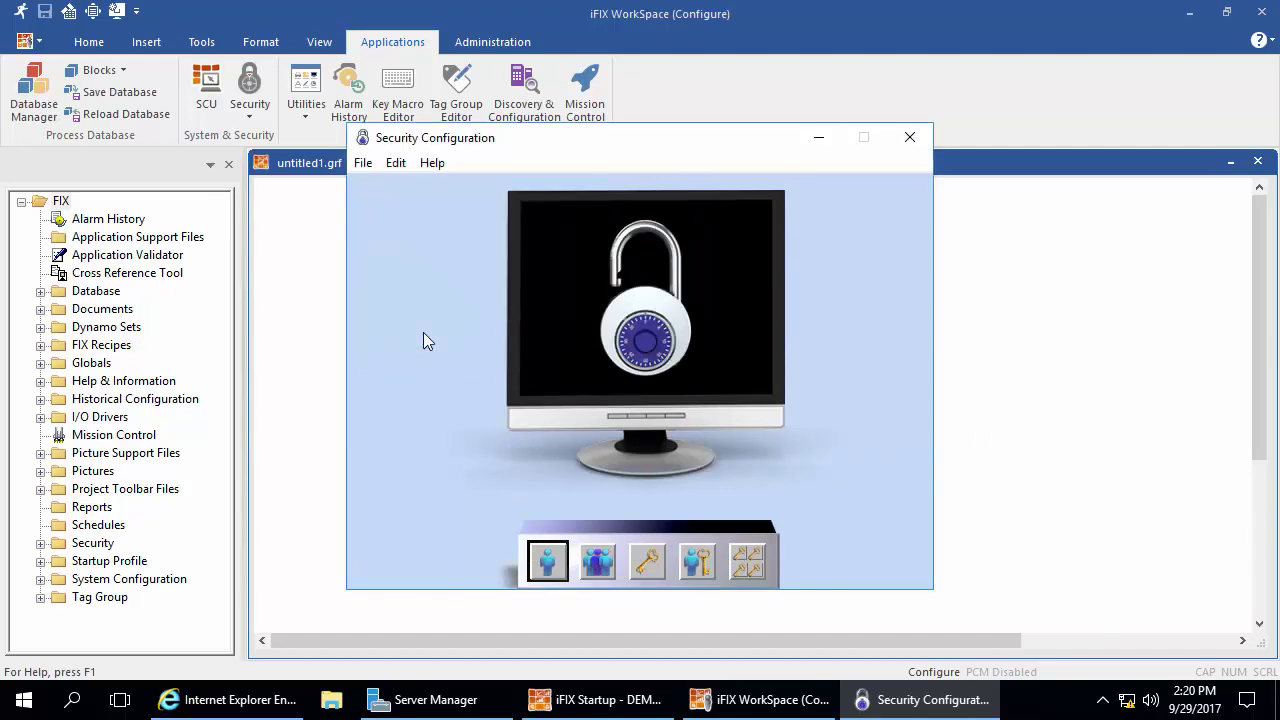
left_click(363, 167)
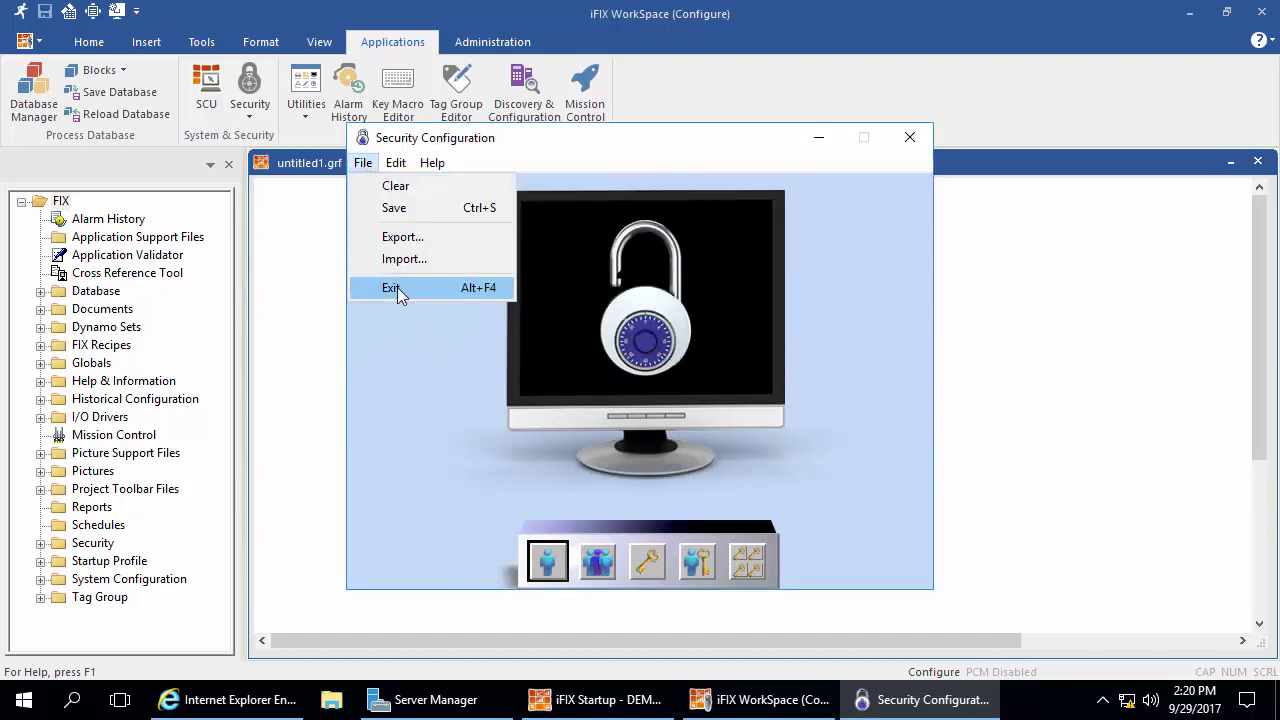
left_click(397, 293)
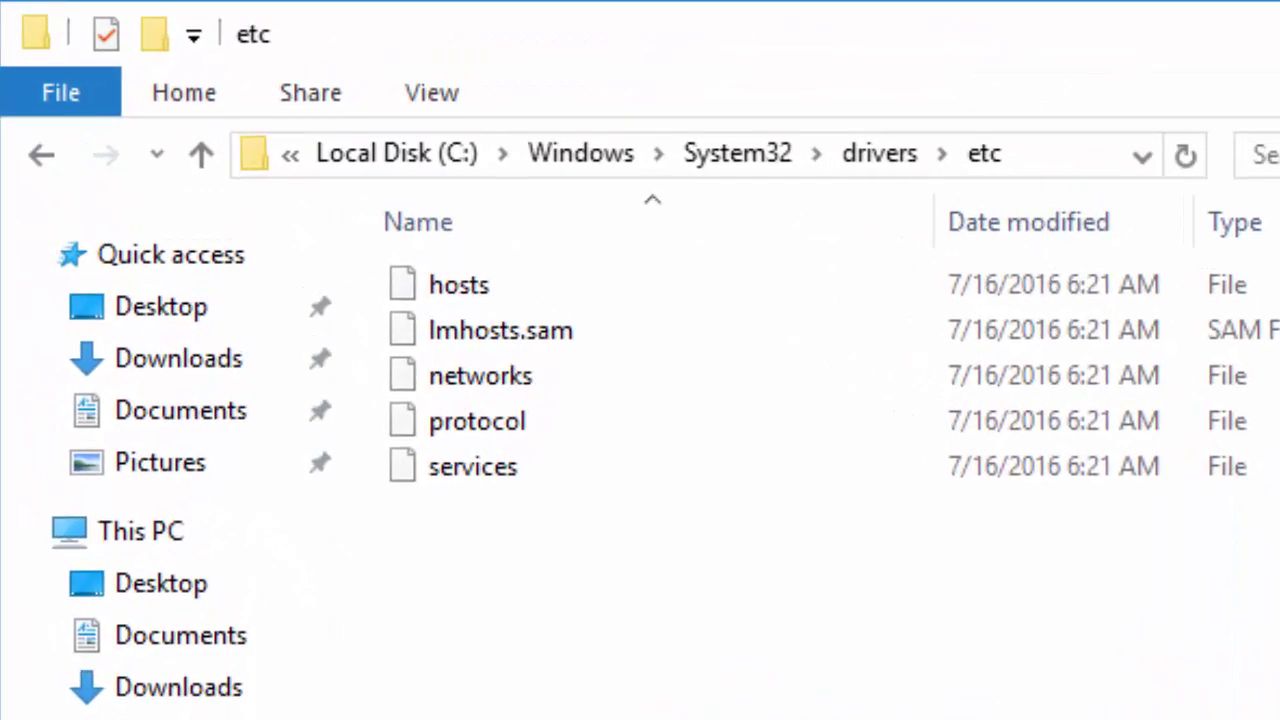
Open the hosts file in Notepad and place the cursor below the ::1 localhost entry
left_click(486, 287)
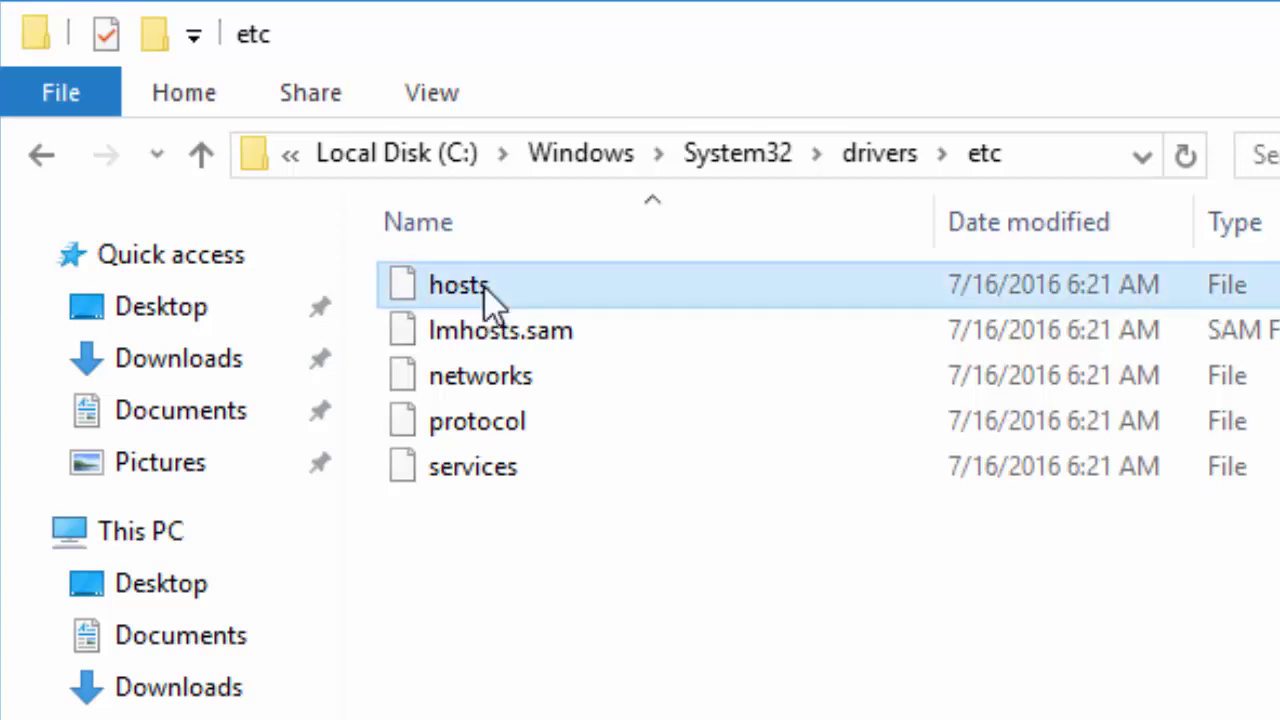
double_click(504, 283)
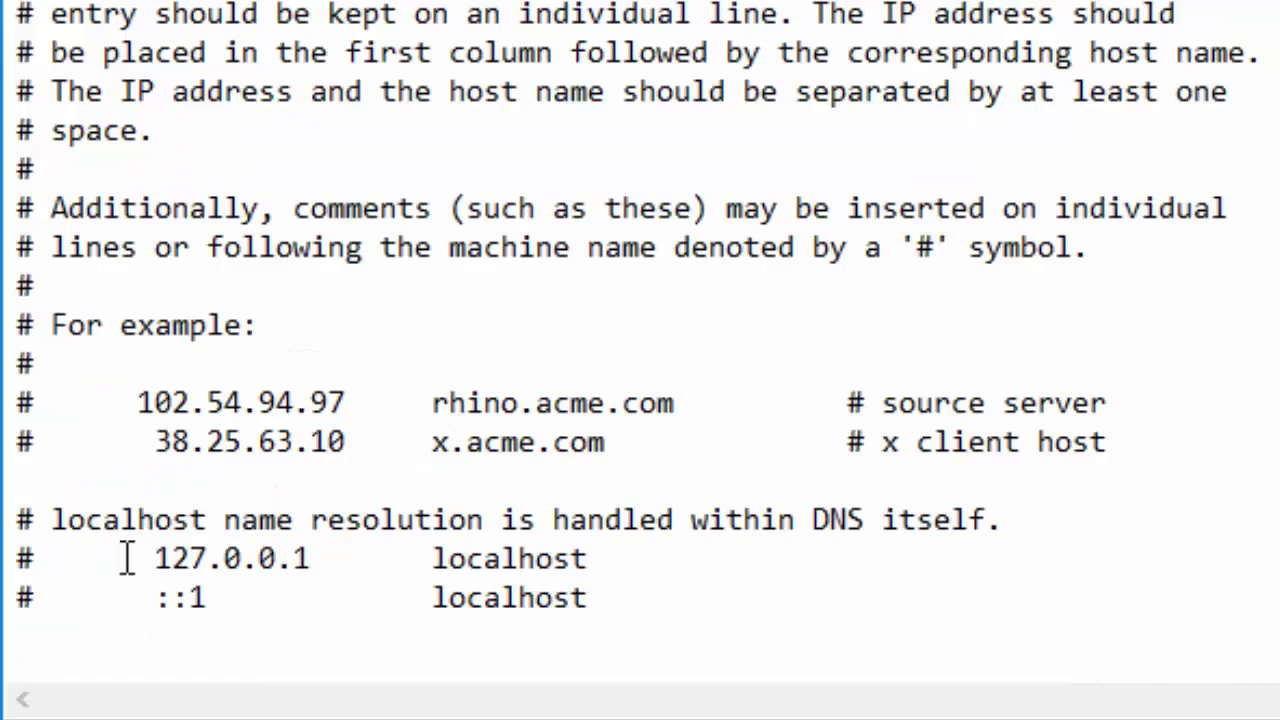
left_click(171, 573)
Enter 198.212.123.123 on the new last line of the hosts file
type("198")
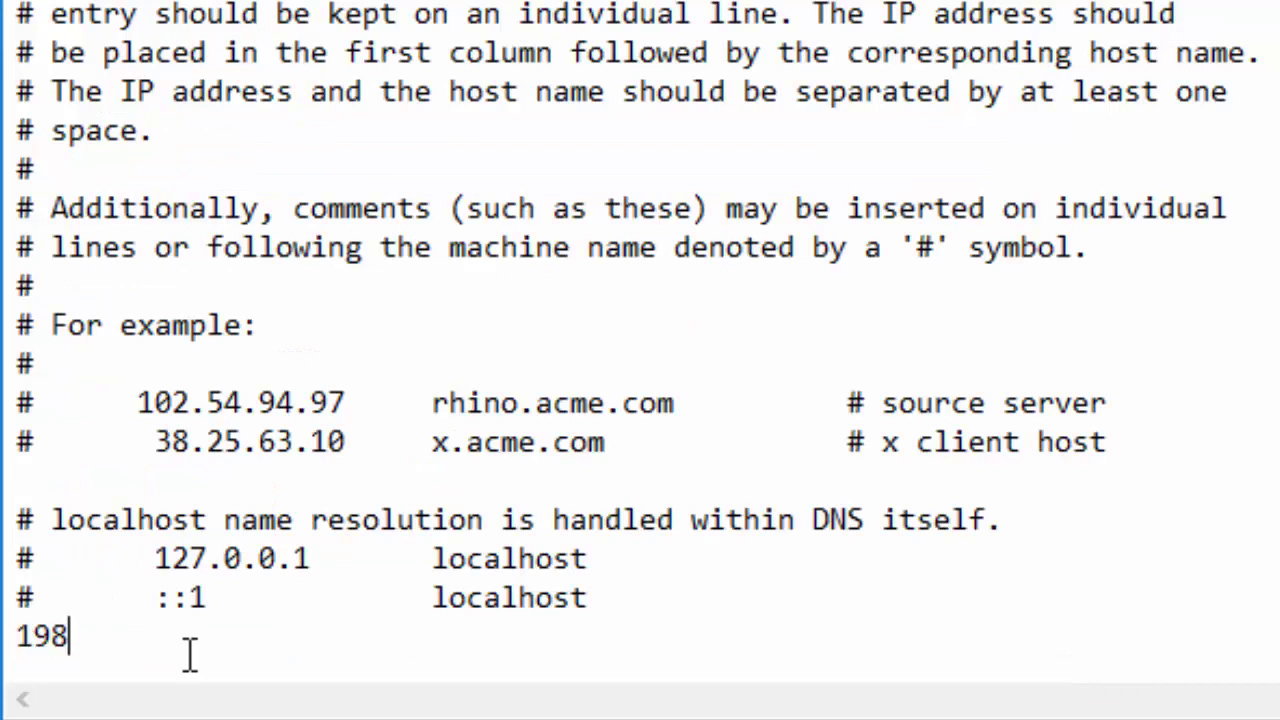
type(".212.123")
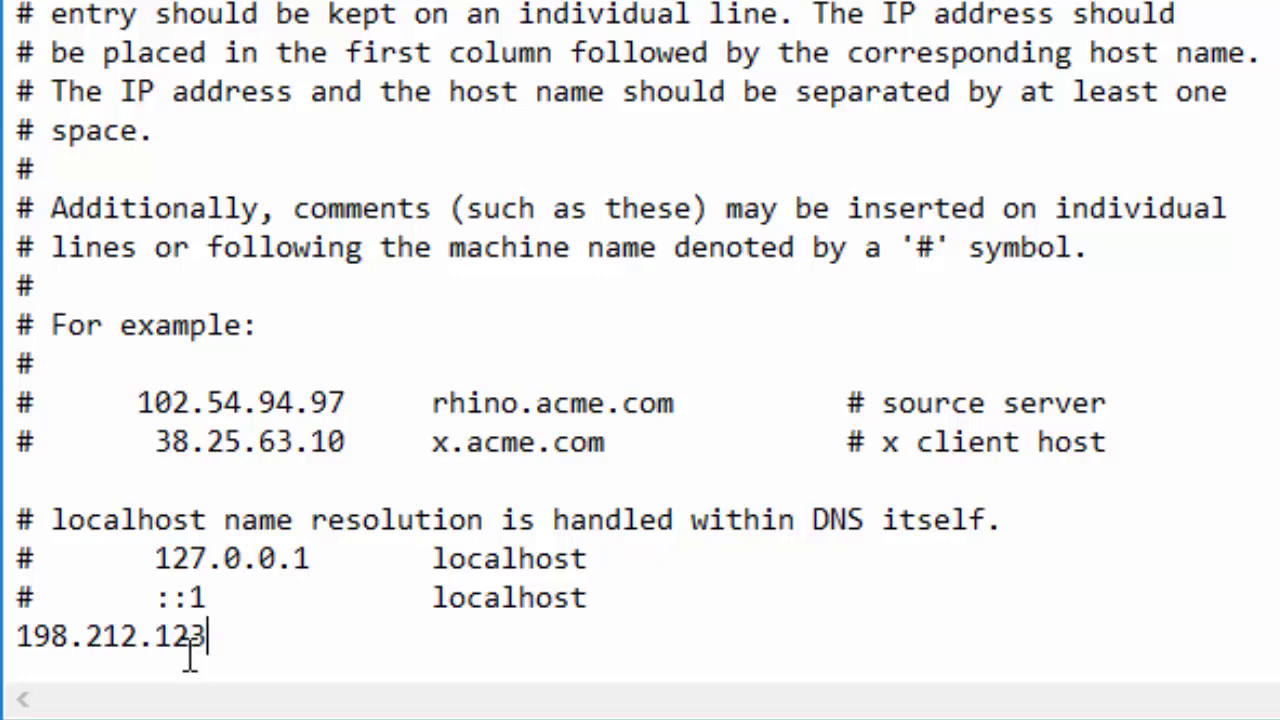
type(".123")
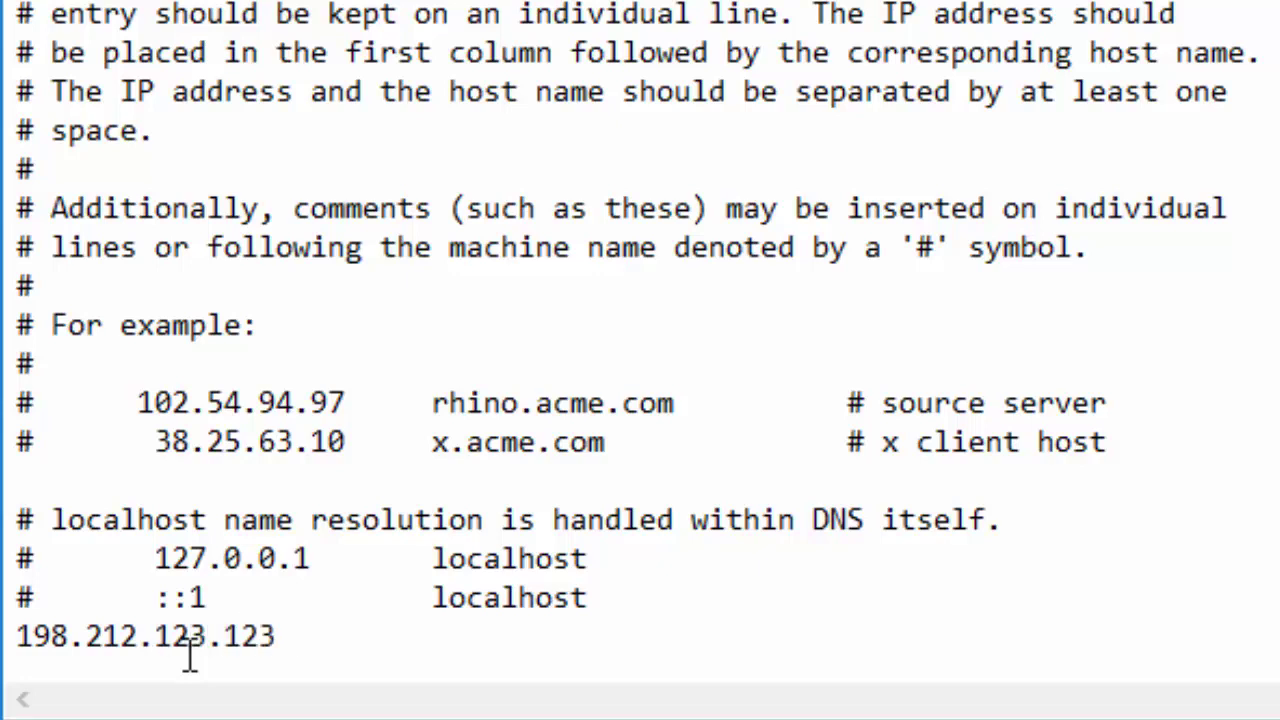